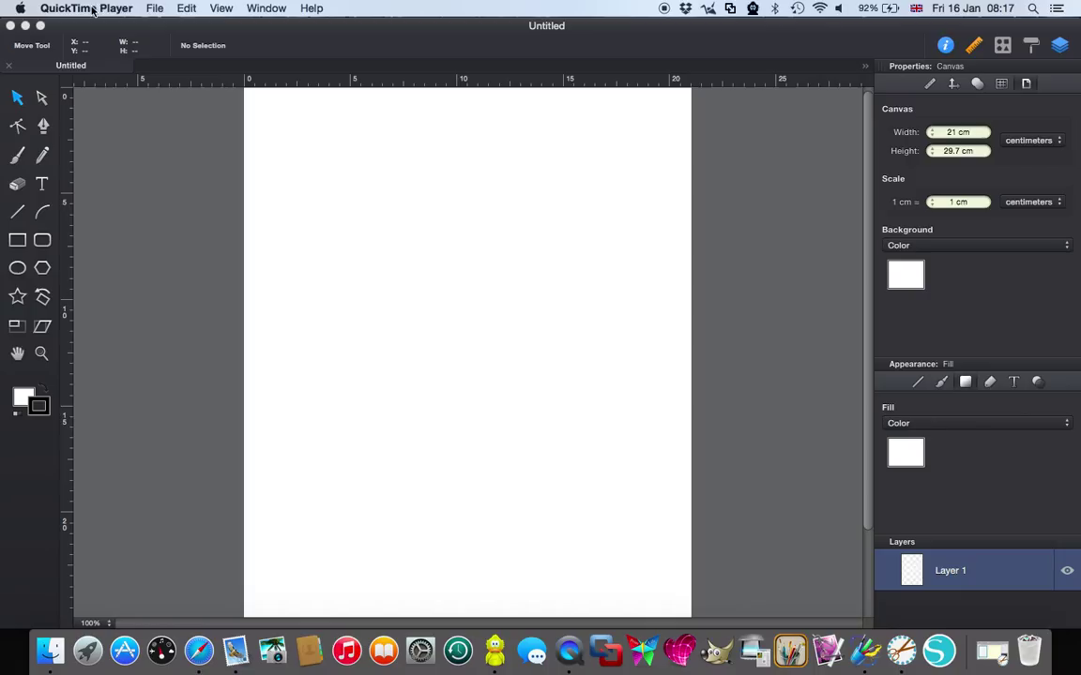
# Bring the blank Untitled iDraw drawing to the front
pyautogui.click(331, 51)
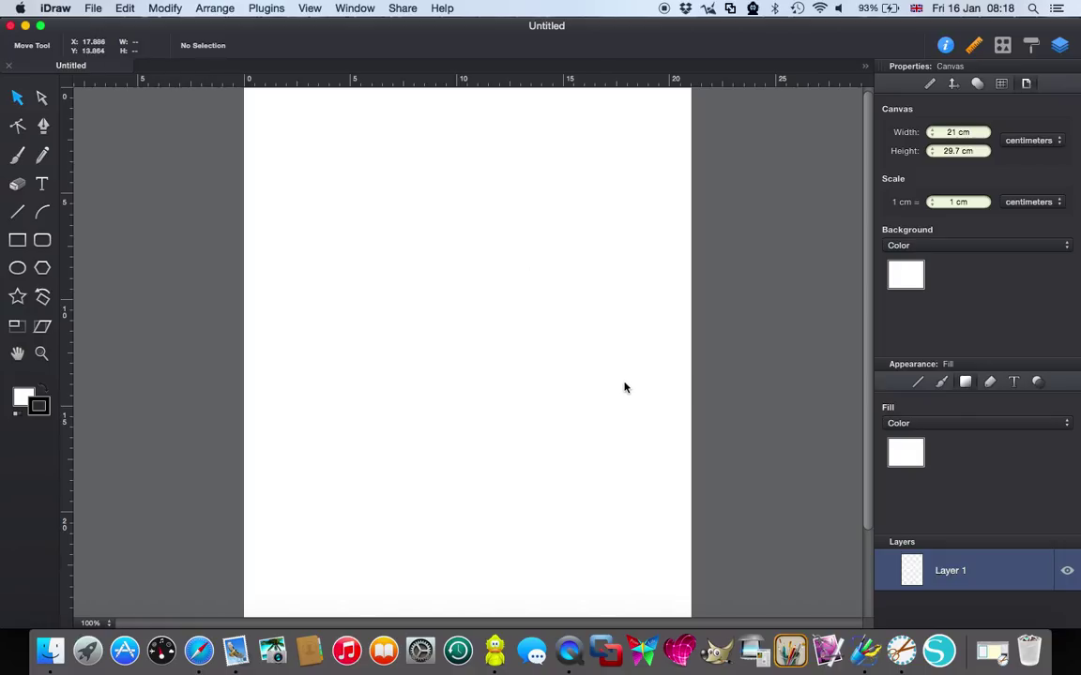
pyautogui.click(93, 11)
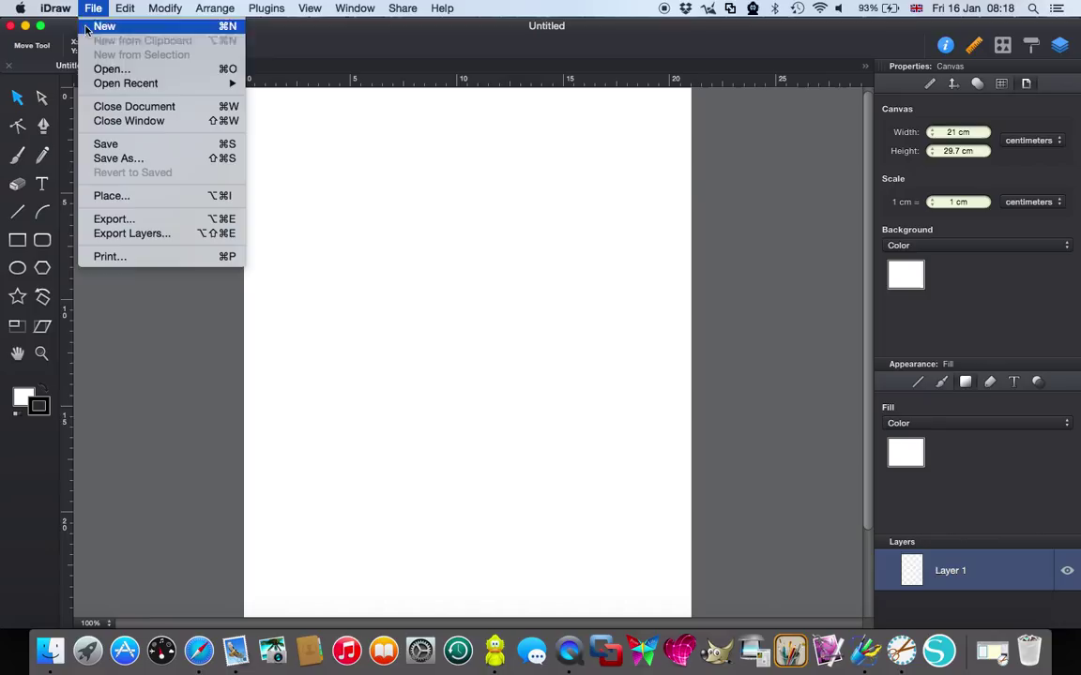
pyautogui.click(727, 184)
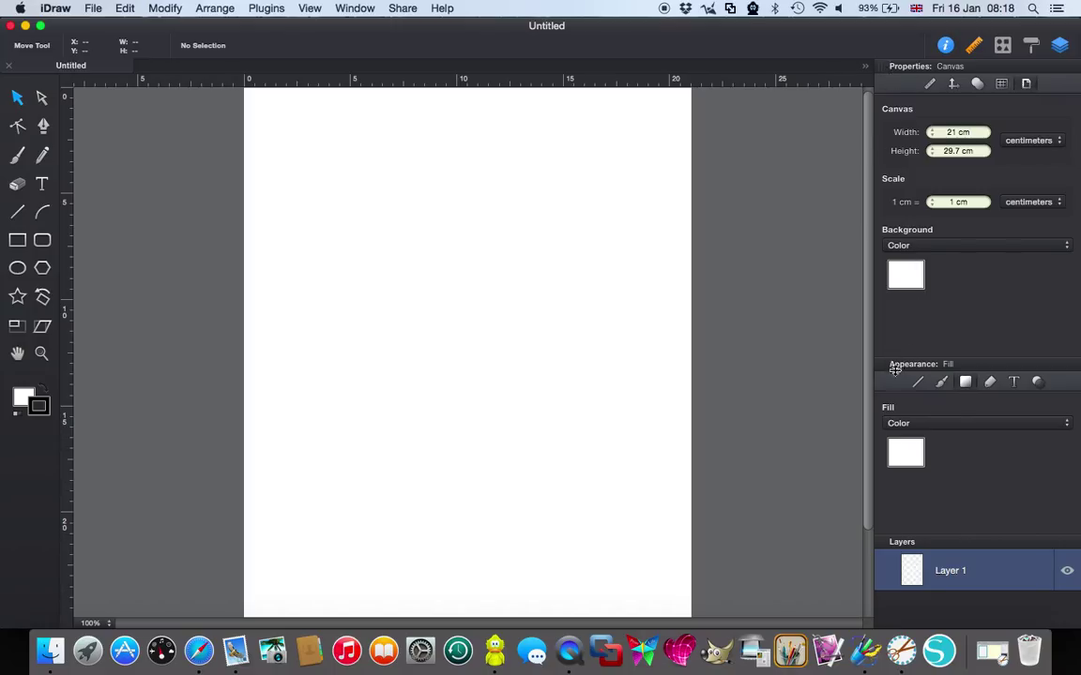
pyautogui.click(356, 9)
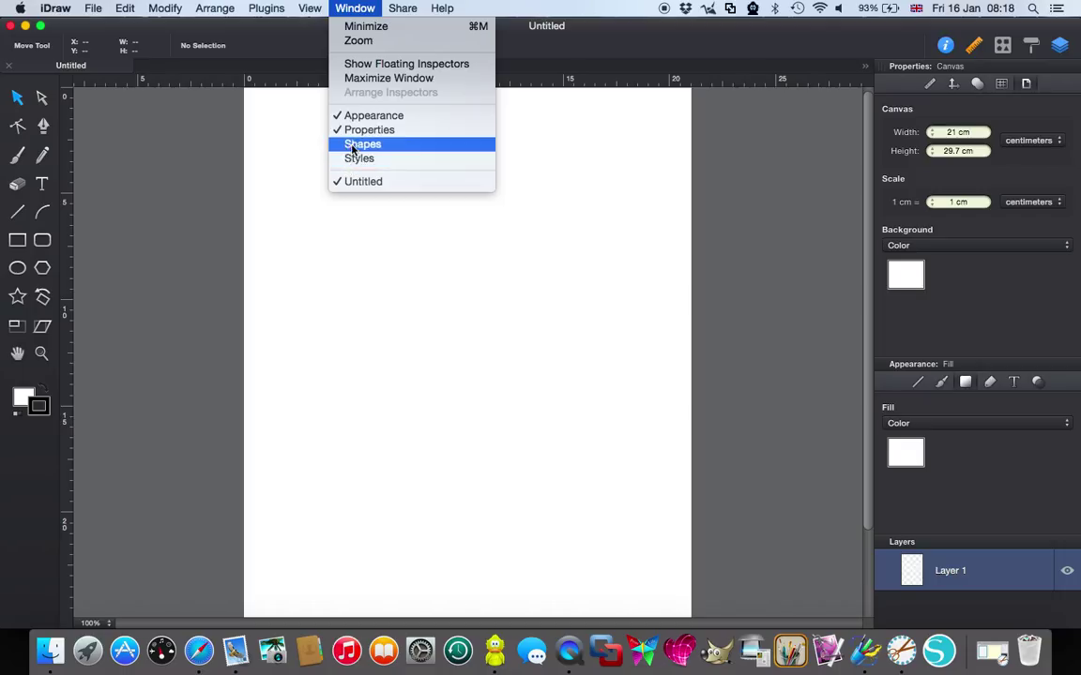
pyautogui.click(742, 200)
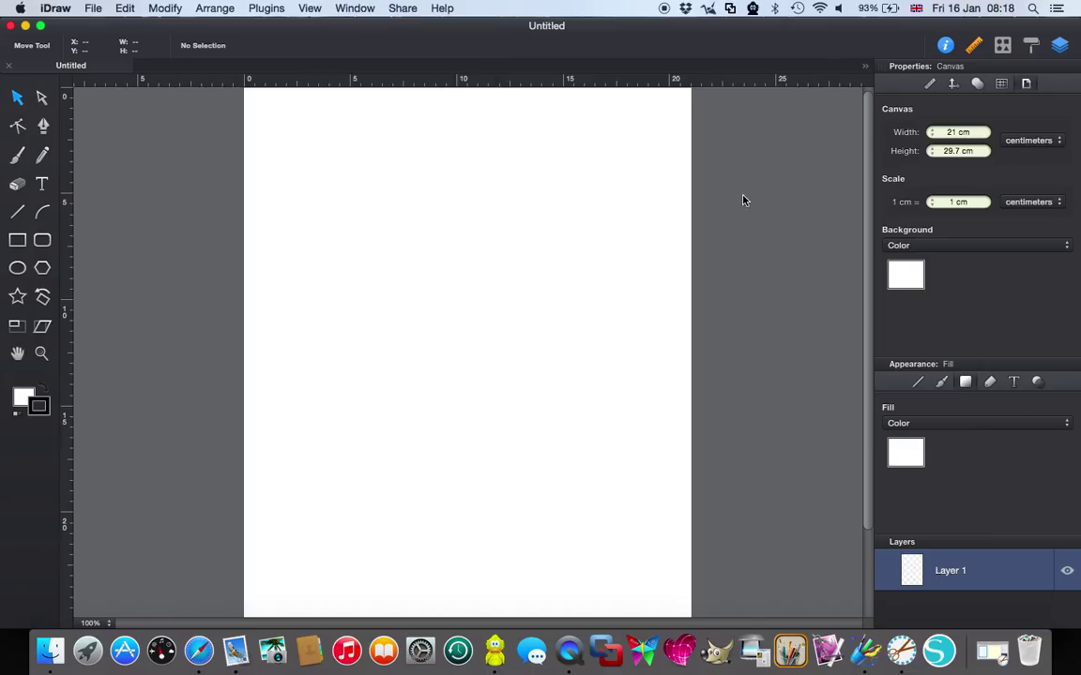
# Set the canvas background to None / Transparent and minimise the drawing to show the desktop
pyautogui.click(1026, 86)
pyautogui.click(1067, 247)
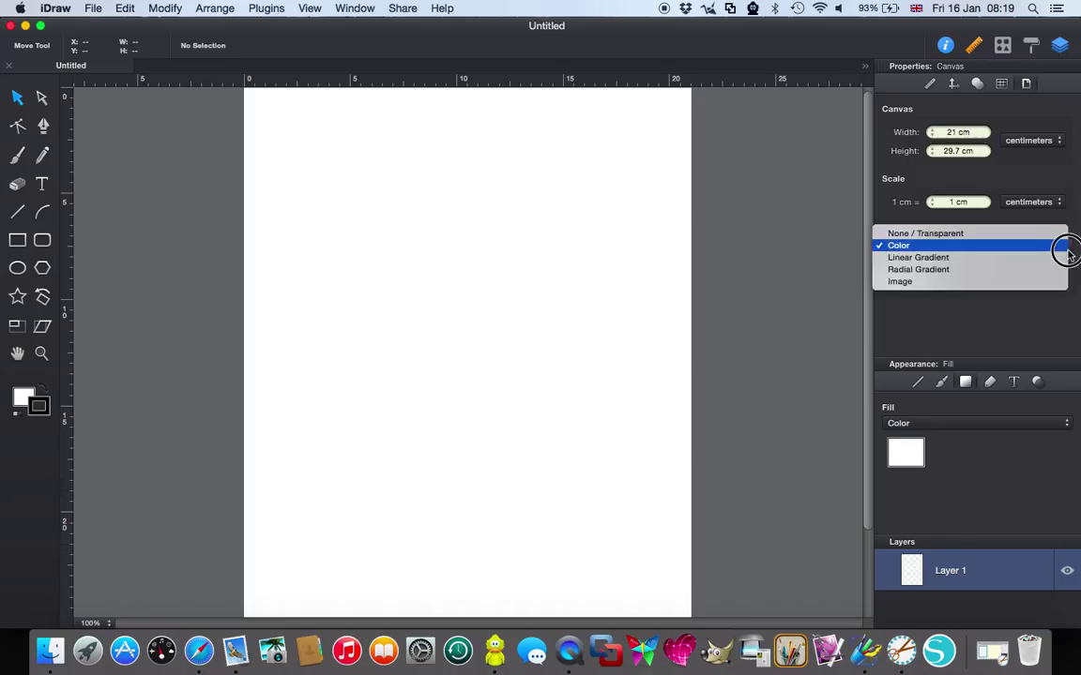
pyautogui.click(912, 235)
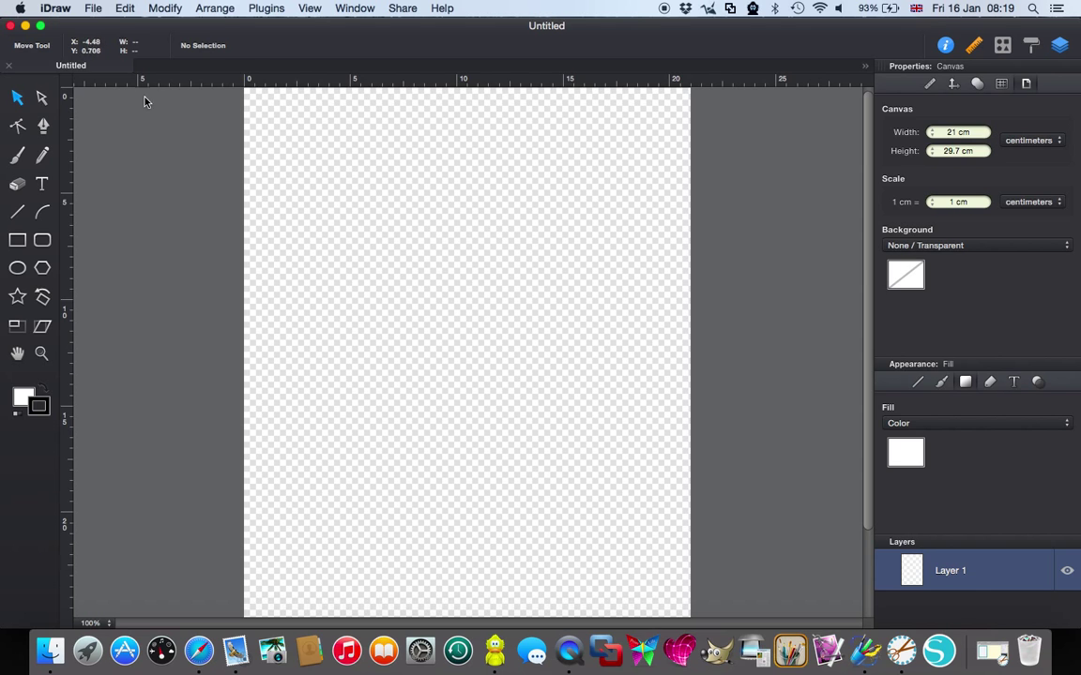
pyautogui.click(25, 26)
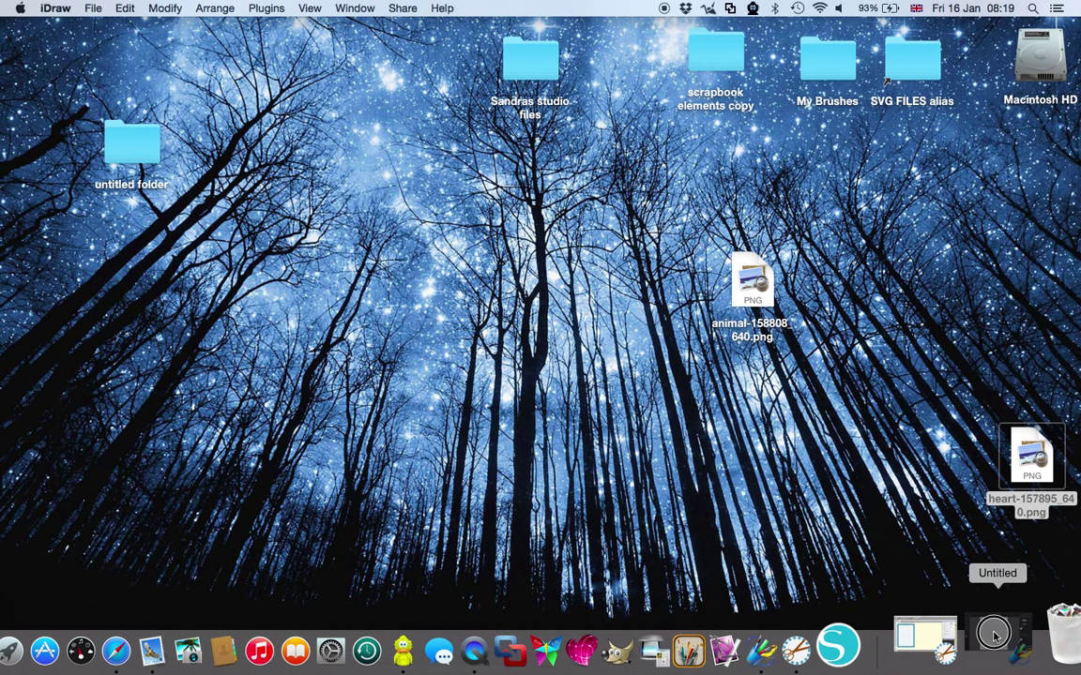
# Open heart-157895_640.png from the Desktop as its own iDraw document
pyautogui.click(995, 636)
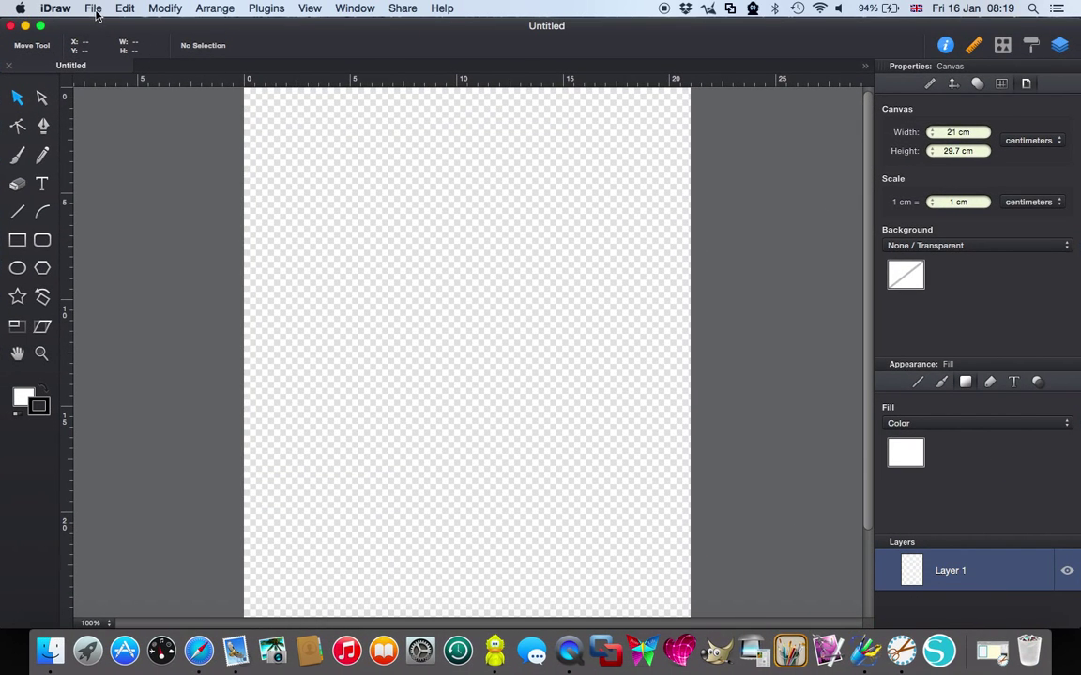
pyautogui.click(96, 10)
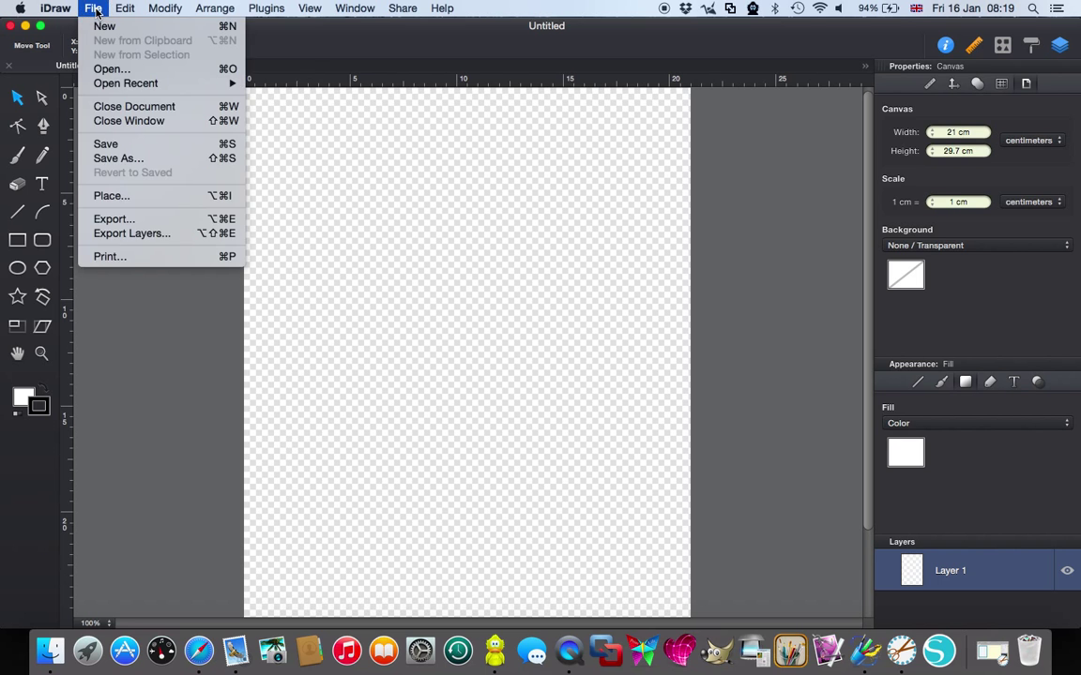
pyautogui.click(96, 70)
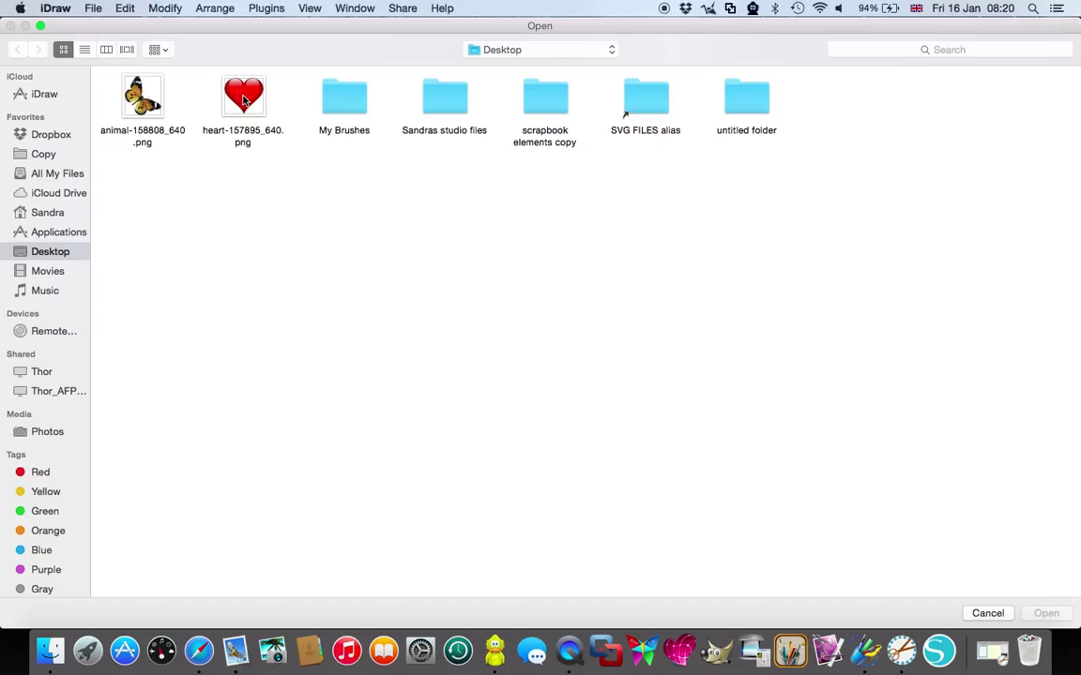
pyautogui.click(243, 99)
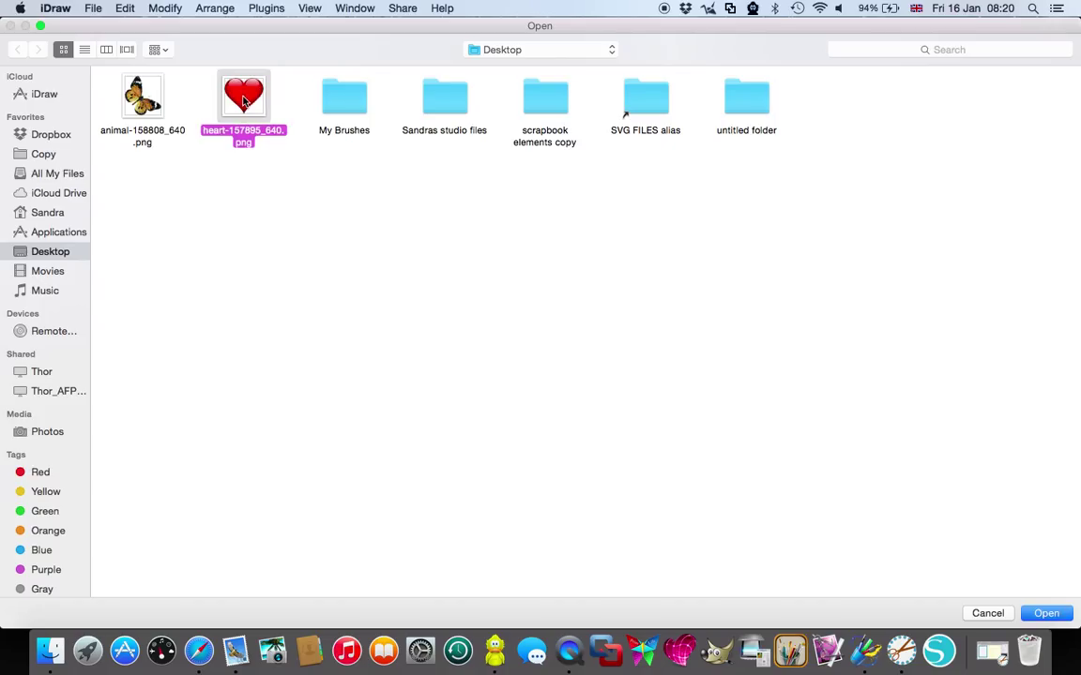
pyautogui.click(1046, 615)
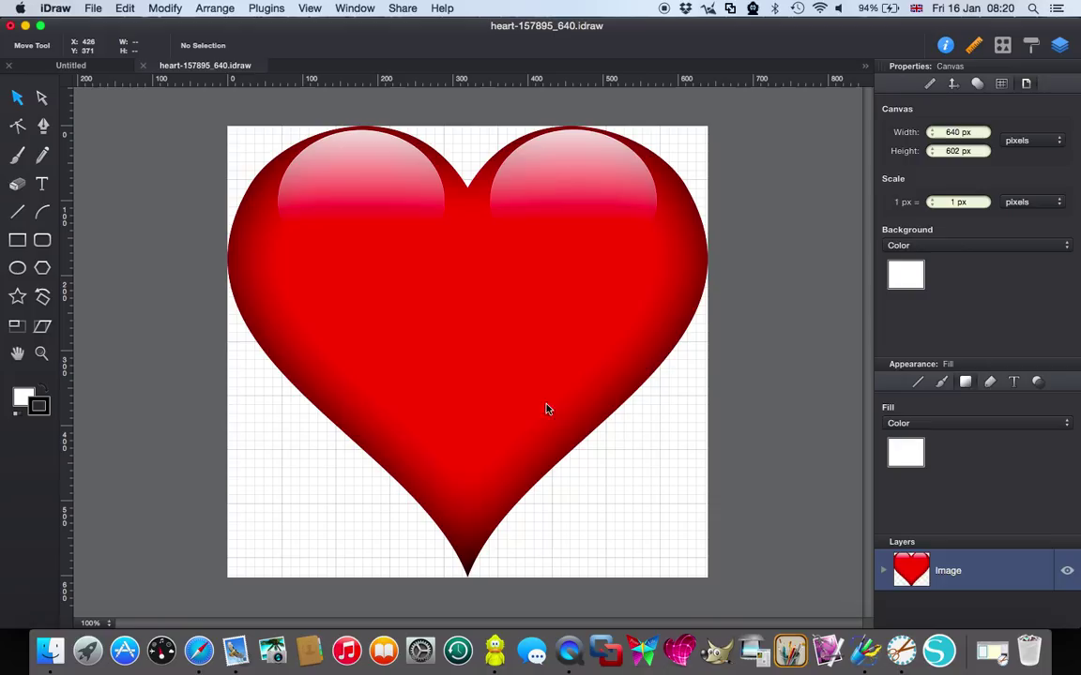
# Scale the heart down to about 137 × 128.9 px and move it to the canvas centre
pyautogui.click(540, 403)
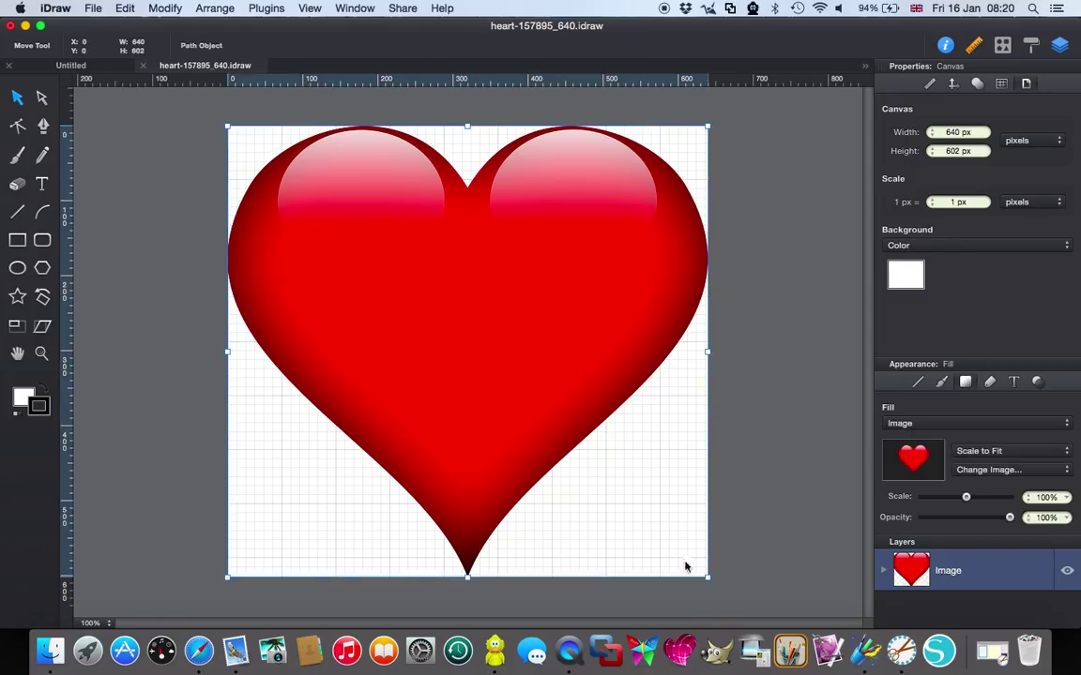
pyautogui.moveTo(705, 576); pyautogui.dragTo(329, 258)
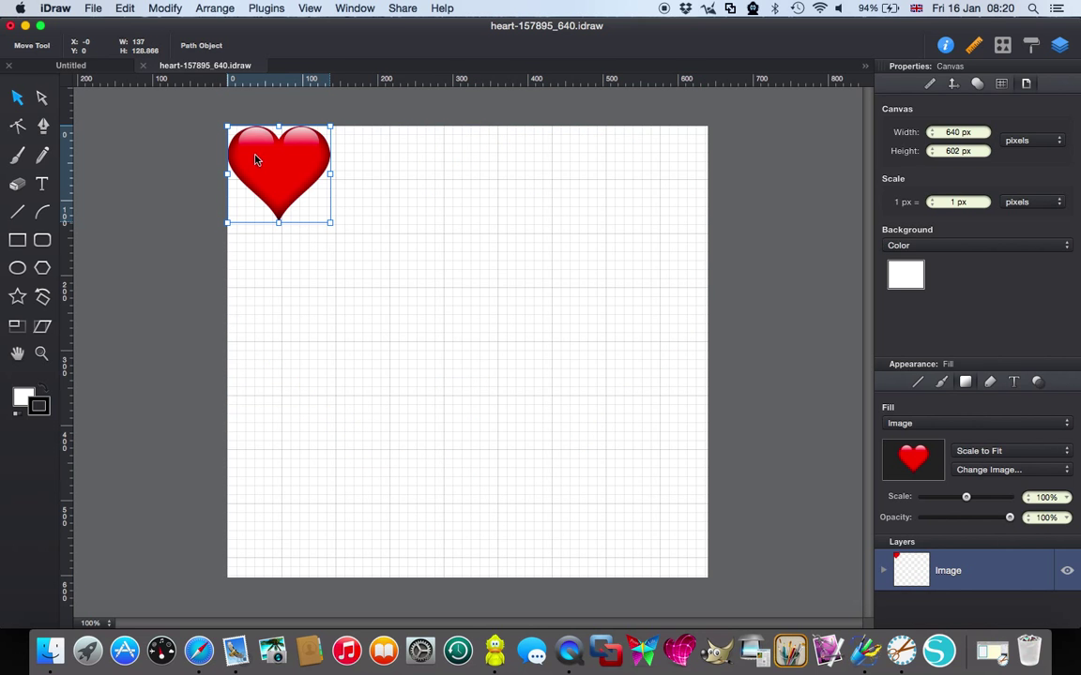
pyautogui.moveTo(271, 167); pyautogui.dragTo(439, 325)
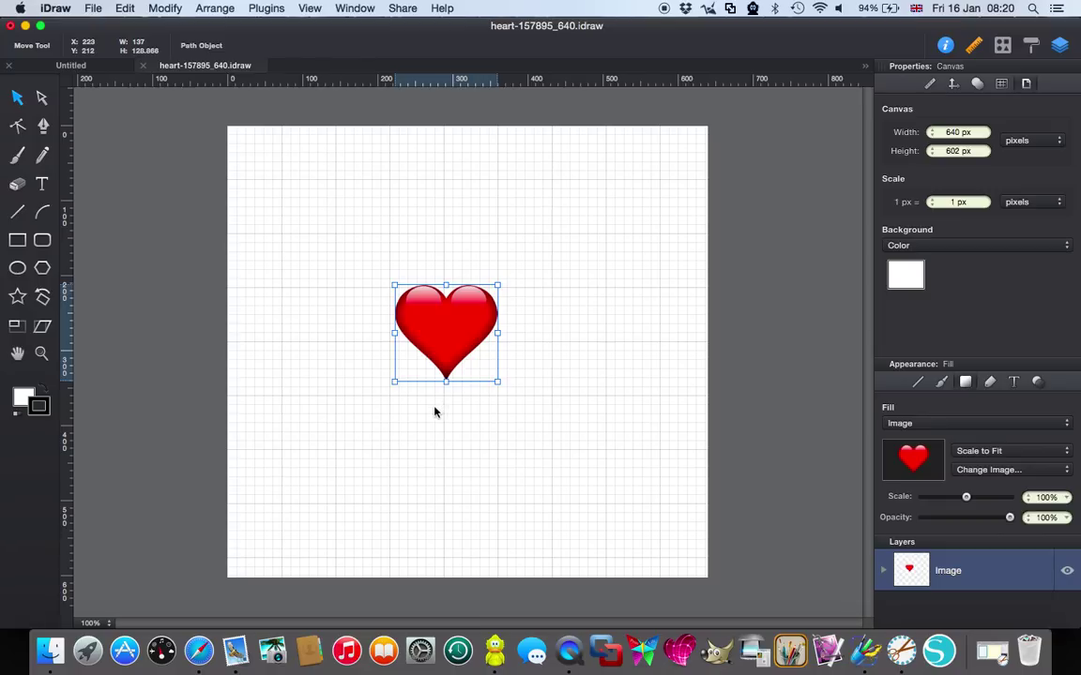
# Set up a 40° rotation around a centre point just below the heart
pyautogui.click(42, 302)
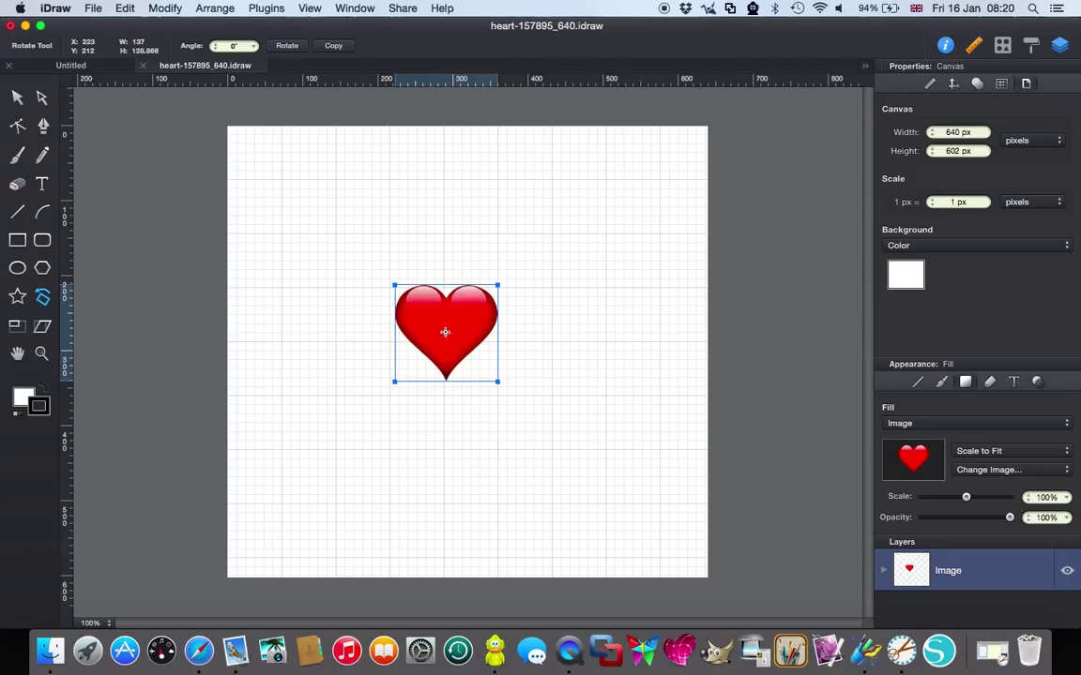
pyautogui.click(444, 331)
pyautogui.click(216, 48)
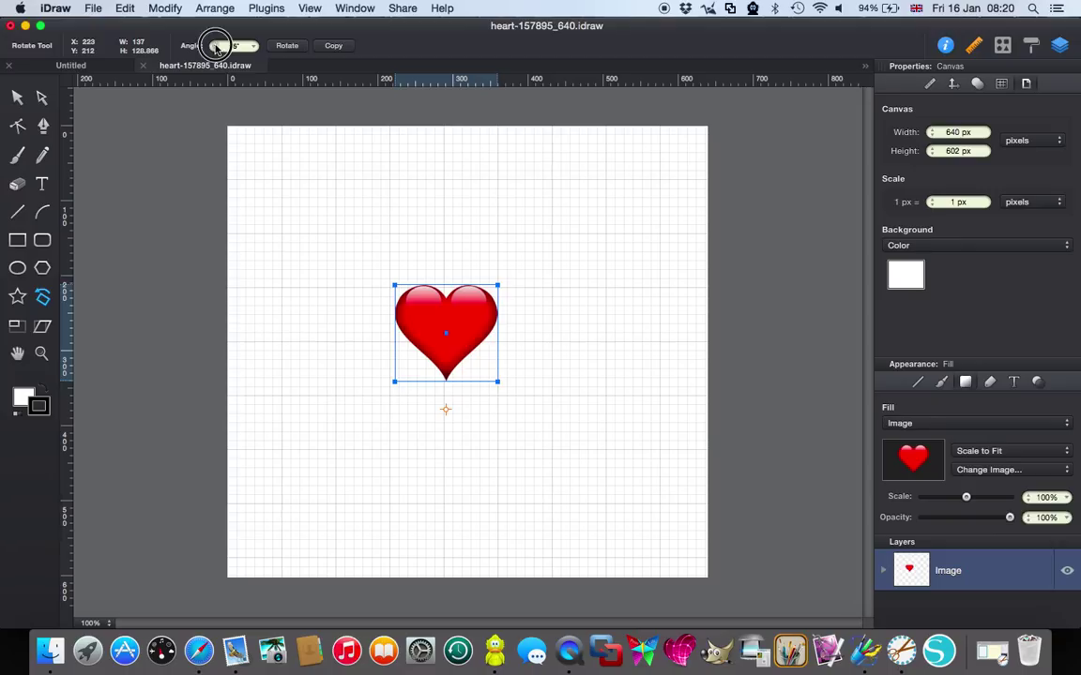
pyautogui.moveTo(216, 48); pyautogui.dragTo(216, 51)
# Add eight rotated copies of the heart to complete the nine-heart ring
pyautogui.click(335, 46)
pyautogui.click(337, 49)
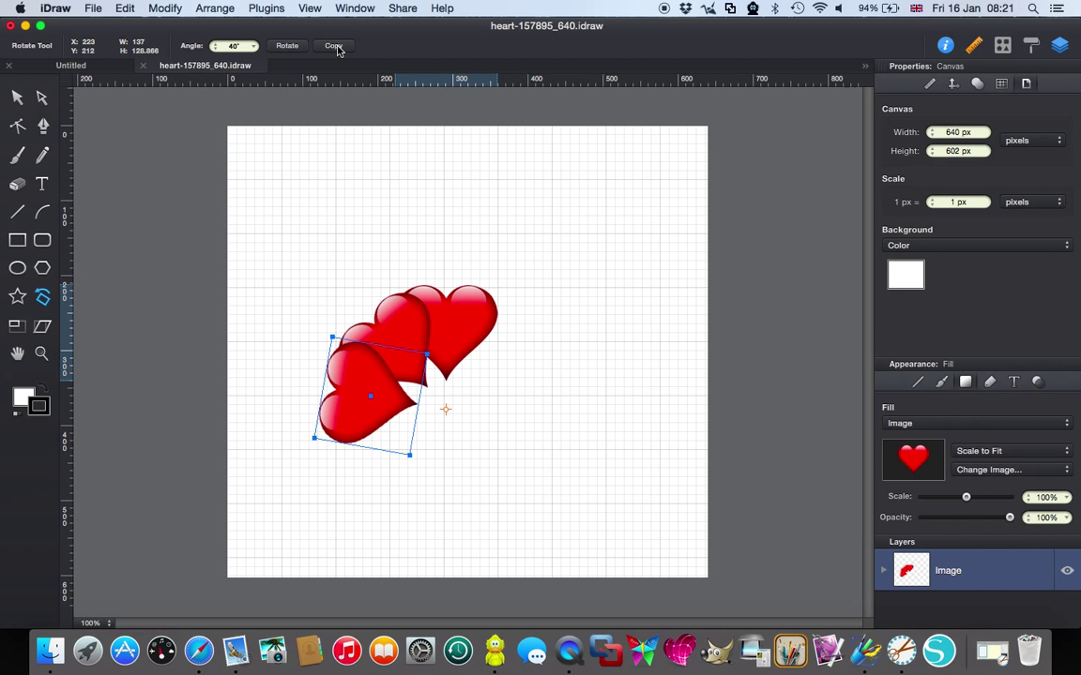
pyautogui.click(338, 49)
pyautogui.click(338, 49)
pyautogui.click(338, 49)
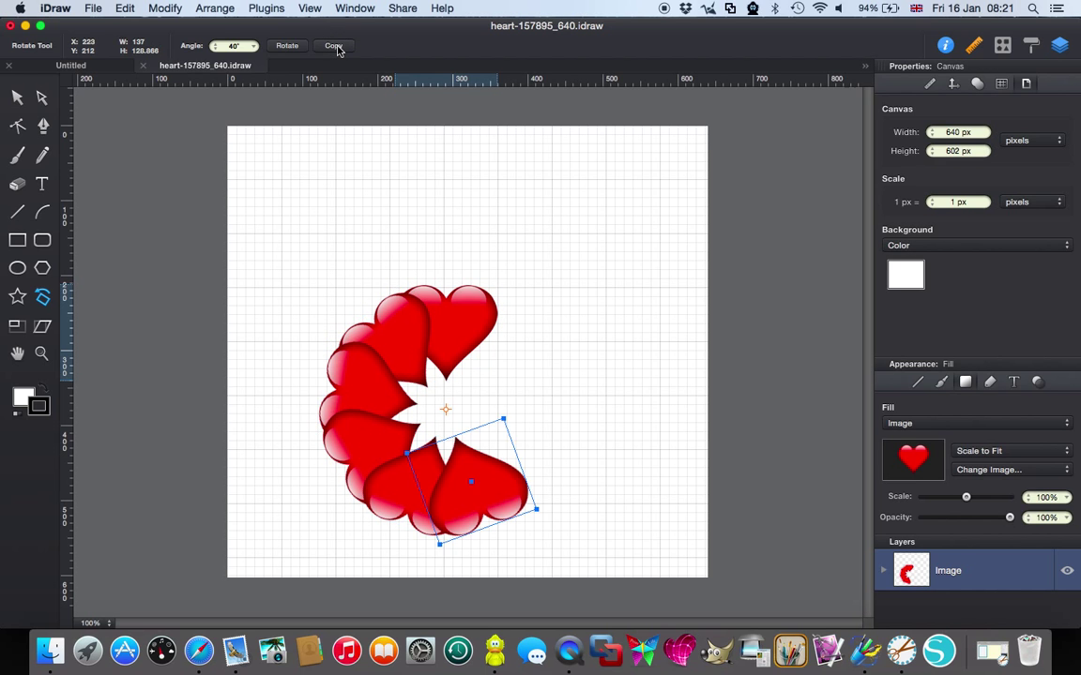
pyautogui.click(338, 49)
pyautogui.click(338, 49)
pyautogui.click(338, 49)
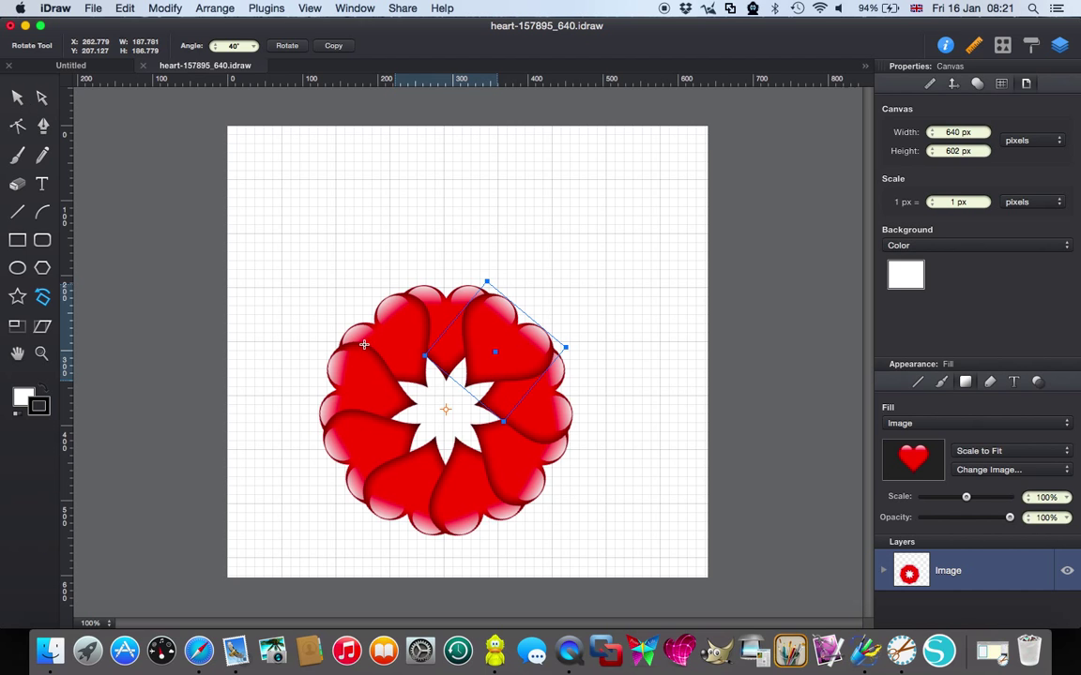
# Scale the nine-heart ring down to about 54.9 × 54.1 px and reselect it
pyautogui.click(20, 100)
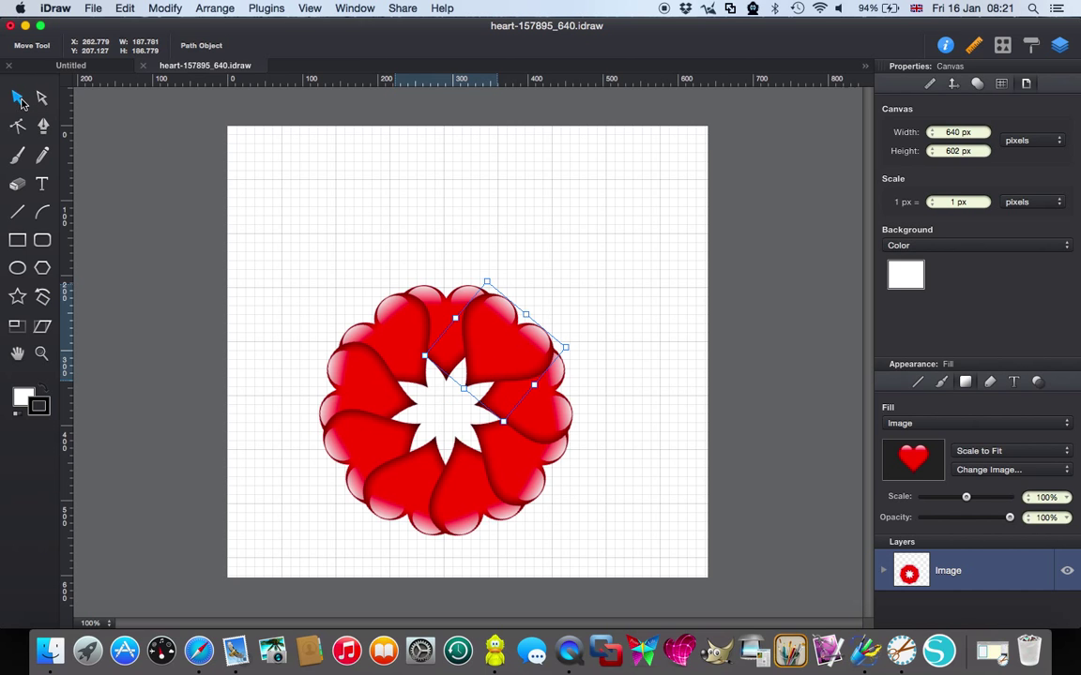
pyautogui.moveTo(260, 250); pyautogui.dragTo(644, 586)
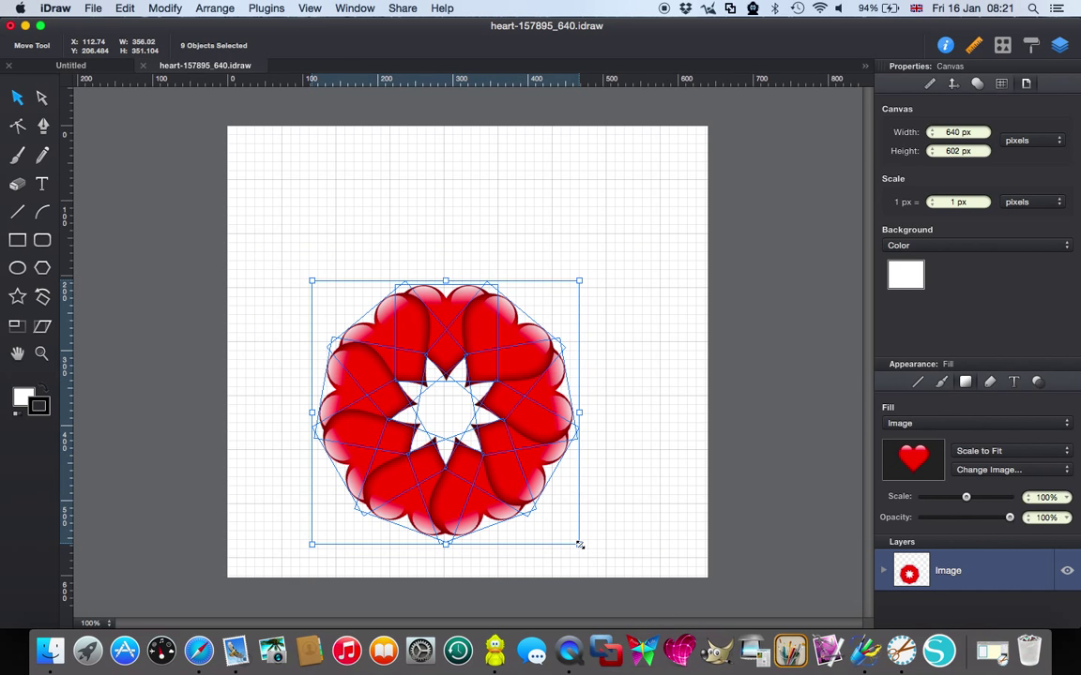
pyautogui.moveTo(579, 544); pyautogui.dragTo(370, 319)
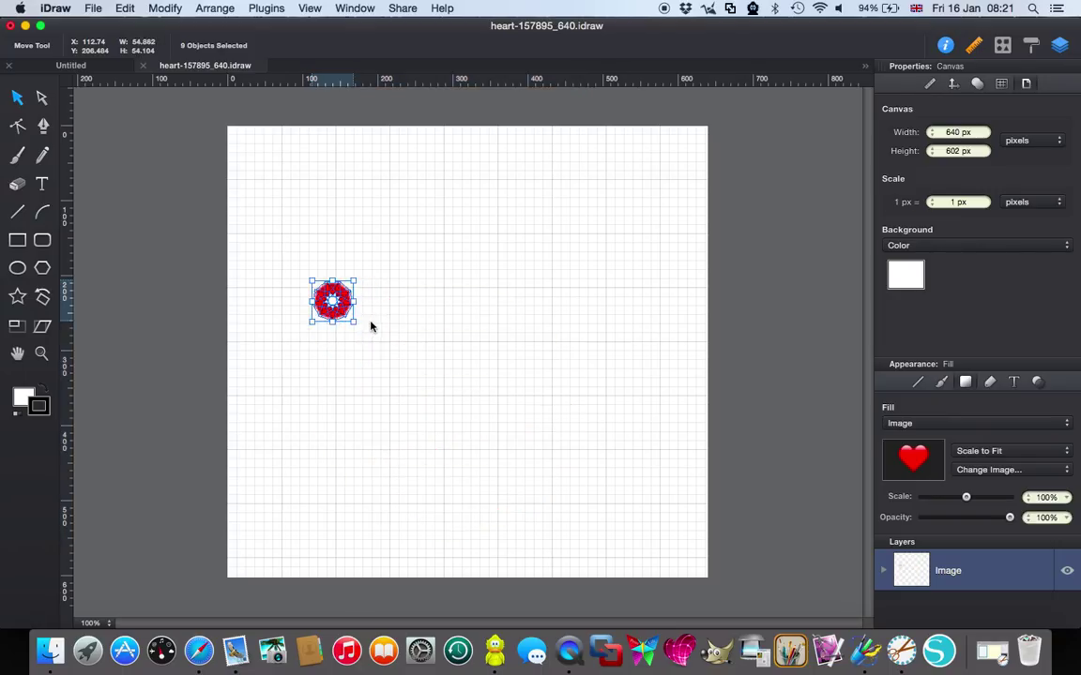
pyautogui.click(370, 326)
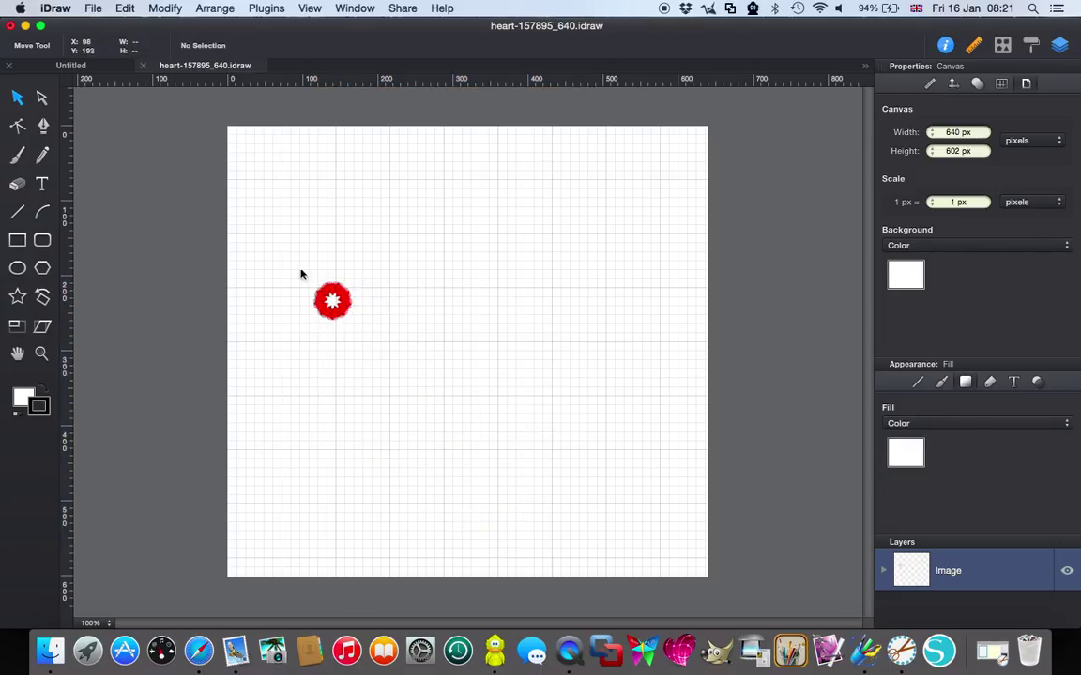
pyautogui.moveTo(289, 272); pyautogui.dragTo(369, 352)
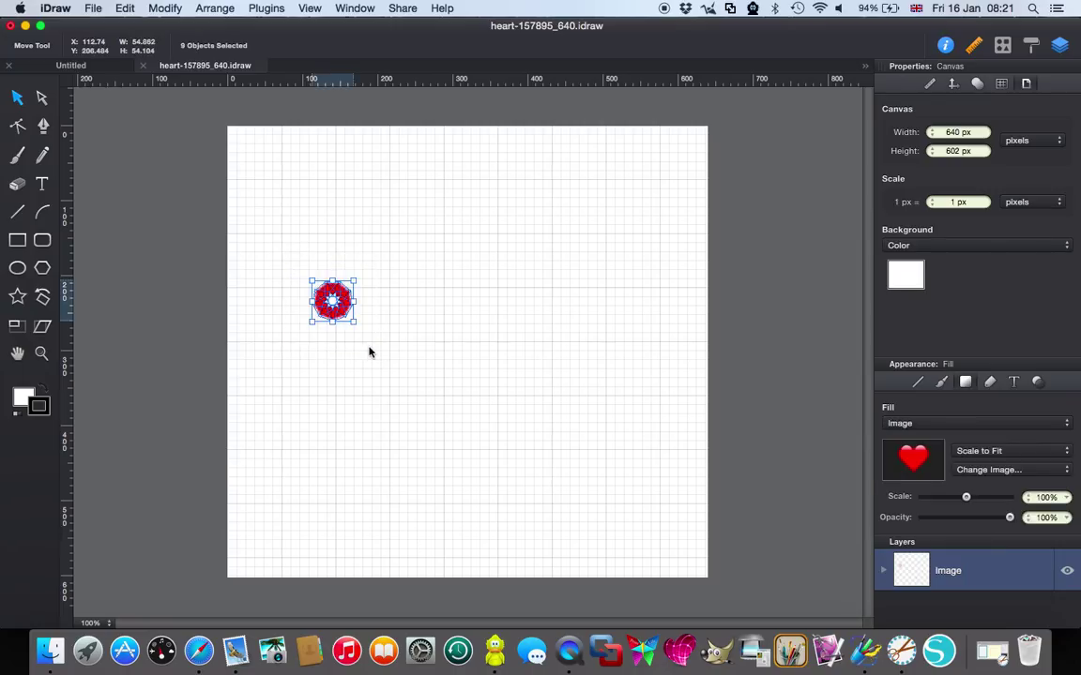
# Add the selected small heart ring to the fill pattern library
pyautogui.click(19, 397)
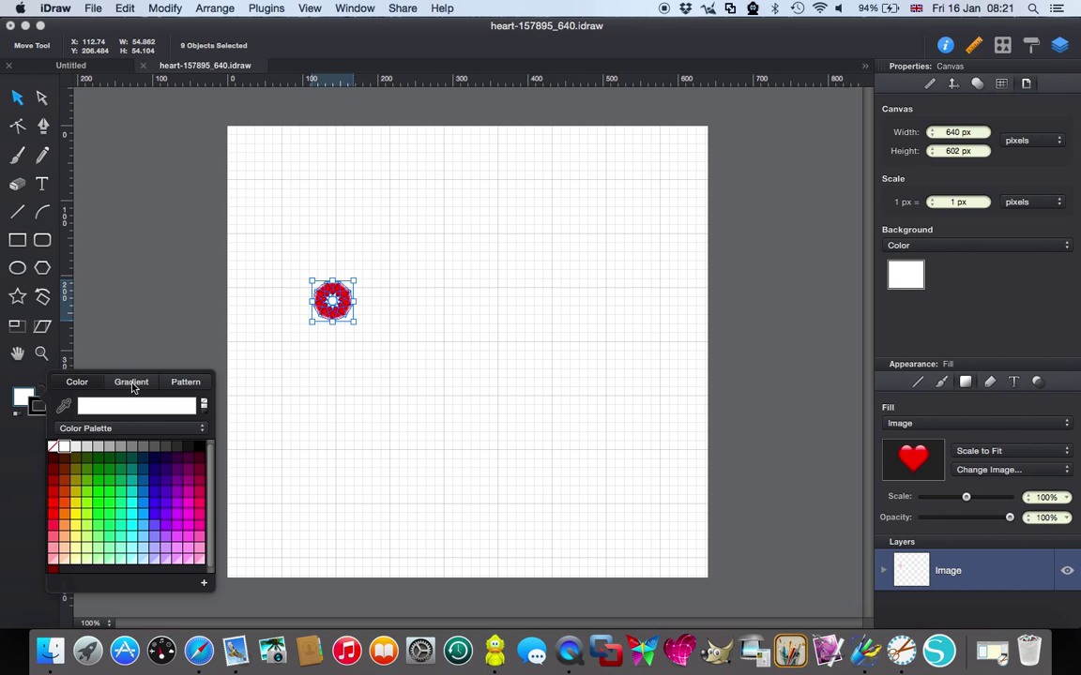
pyautogui.click(186, 383)
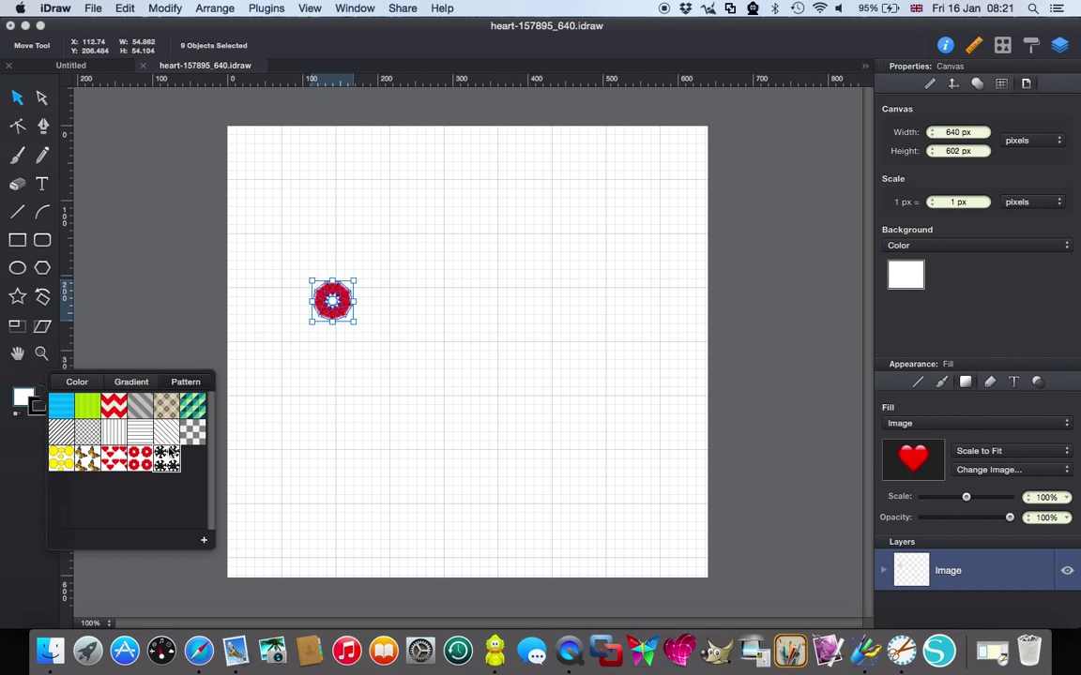
pyautogui.click(204, 542)
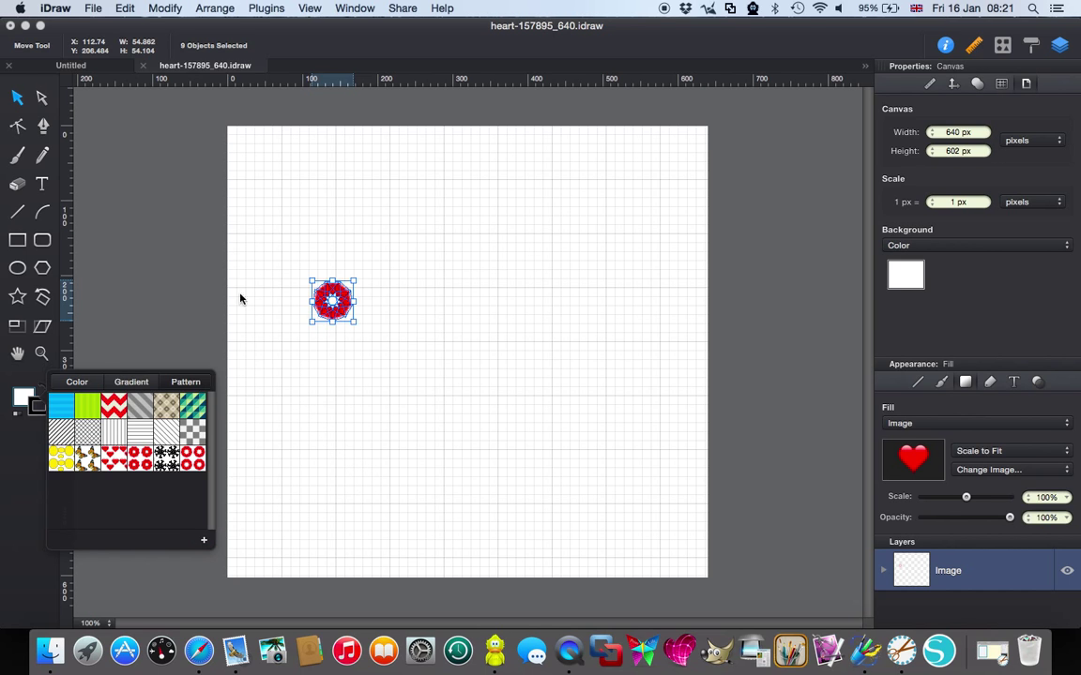
# Deselect the flower and set the stroke line weight to 6 pt
pyautogui.click(17, 243)
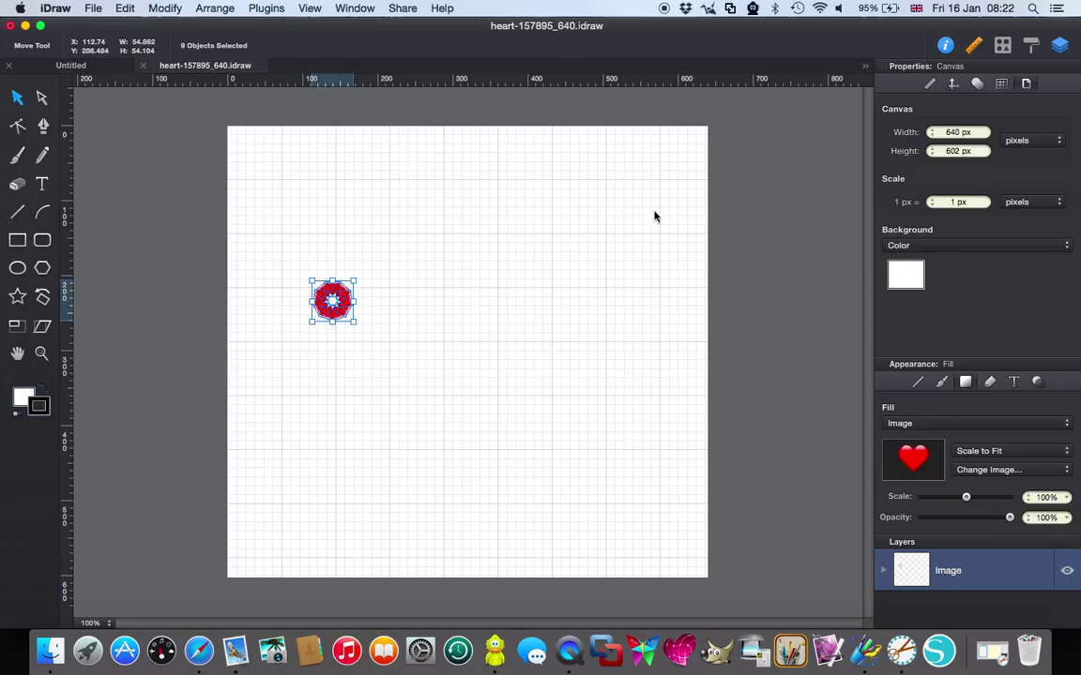
pyautogui.moveTo(447, 228); pyautogui.dragTo(668, 486)
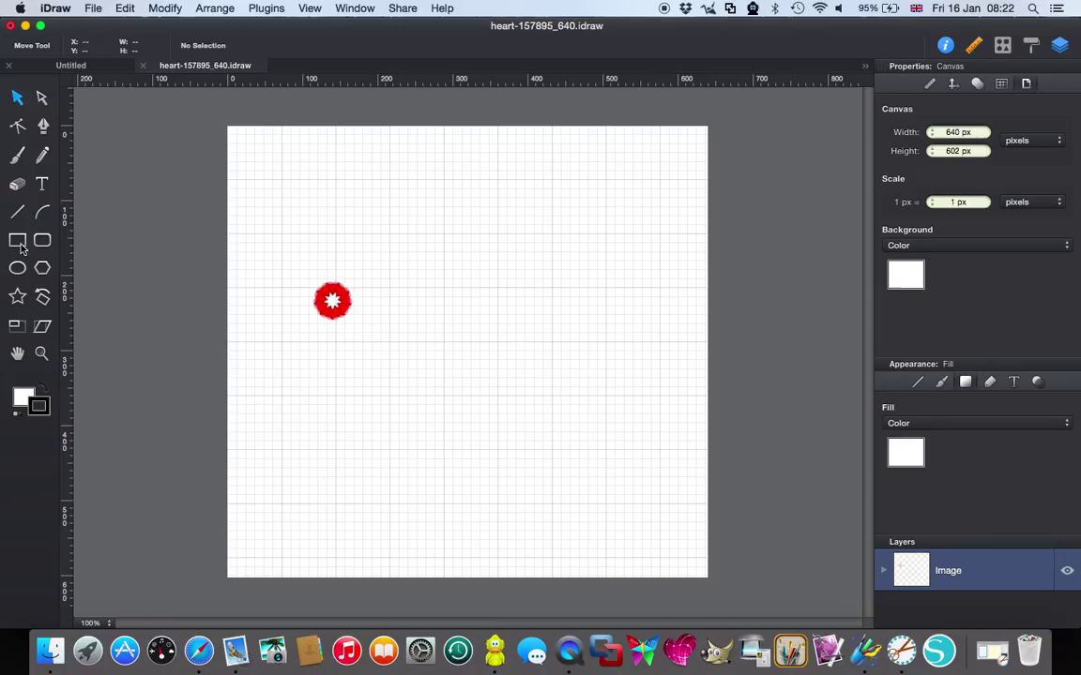
pyautogui.click(917, 382)
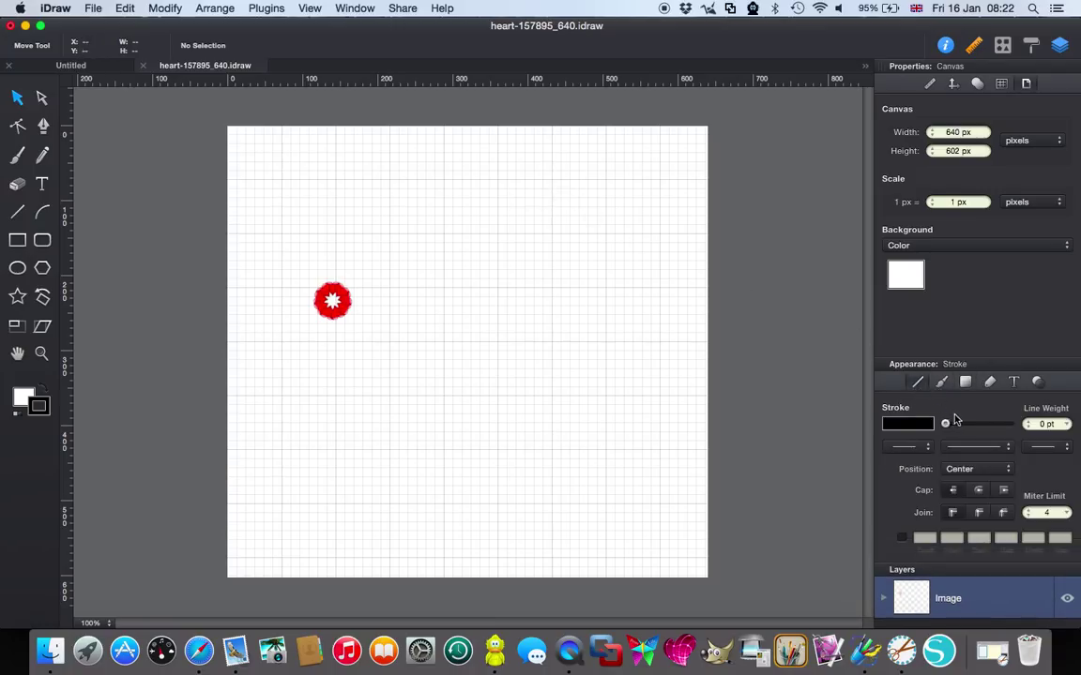
pyautogui.moveTo(946, 427); pyautogui.dragTo(950, 425)
# Draw a lower-left rectangle and fill it with the new heart-wreath pattern
pyautogui.click(17, 241)
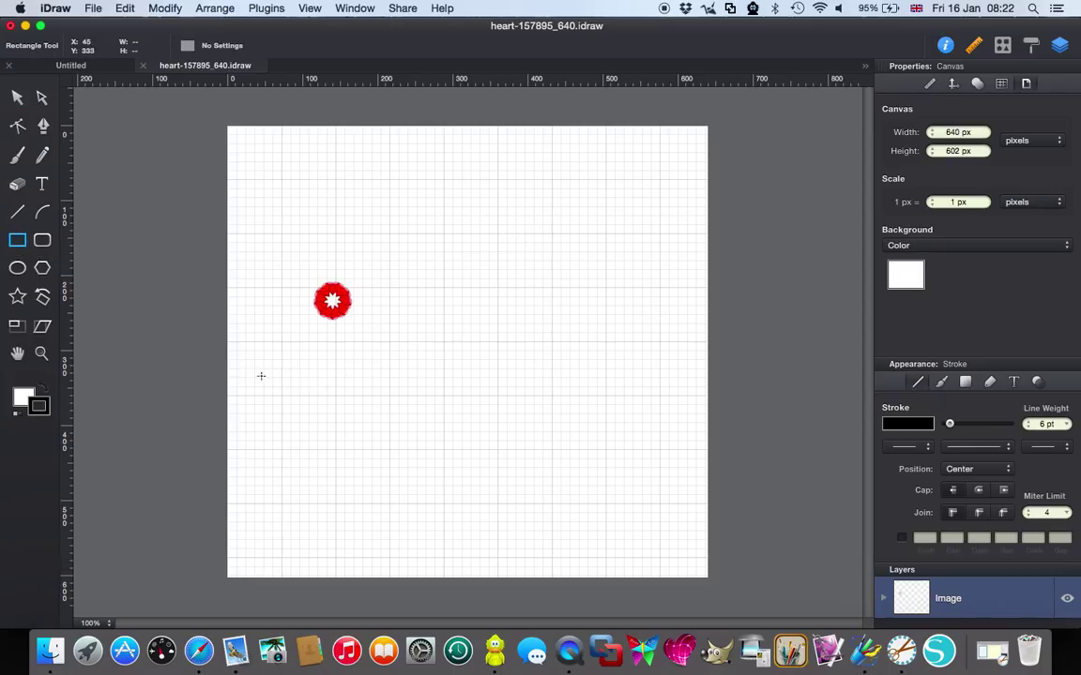
pyautogui.moveTo(263, 391)
pyautogui.mouseDown()
pyautogui.moveTo(396, 398)
pyautogui.moveTo(569, 519)
pyautogui.moveTo(572, 563)
pyautogui.mouseUp()
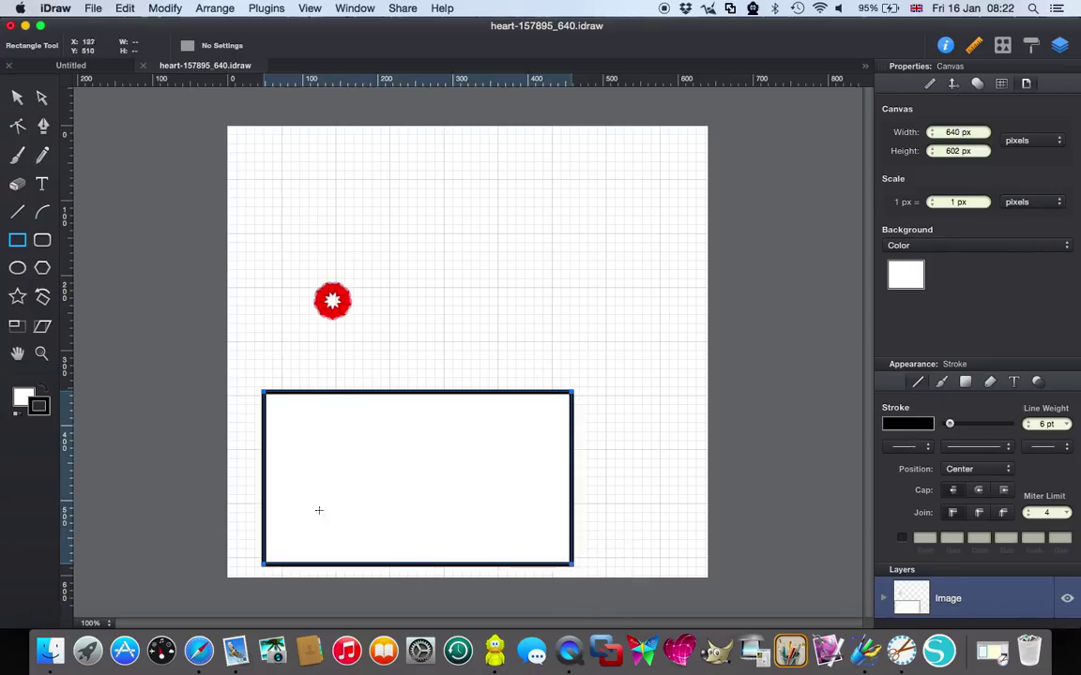
pyautogui.click(22, 398)
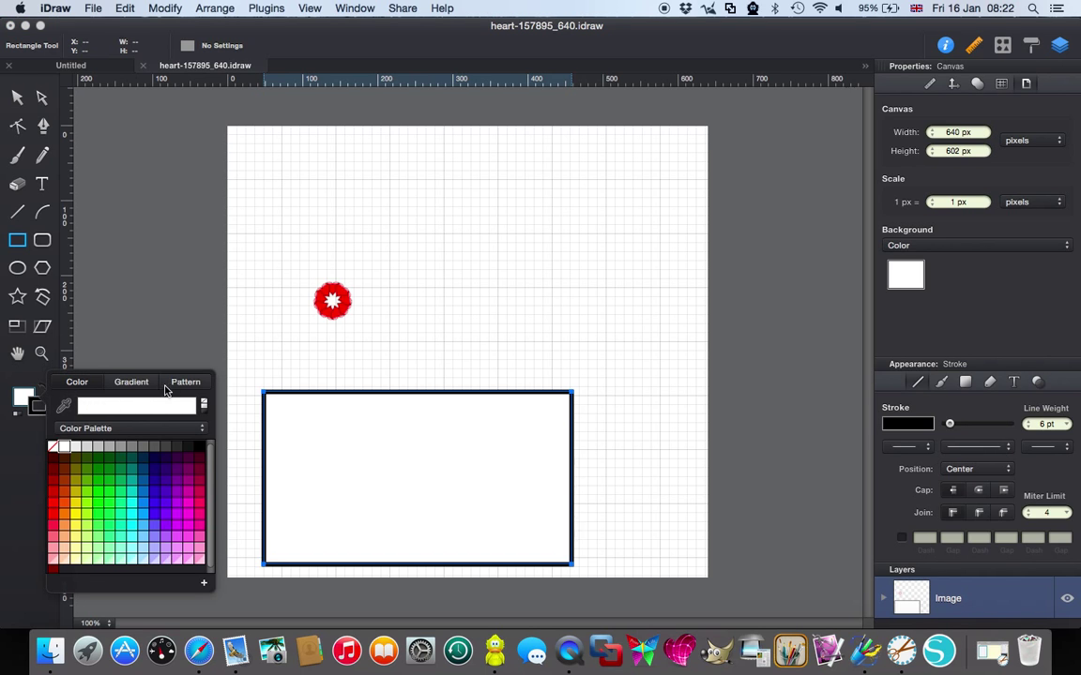
pyautogui.click(192, 384)
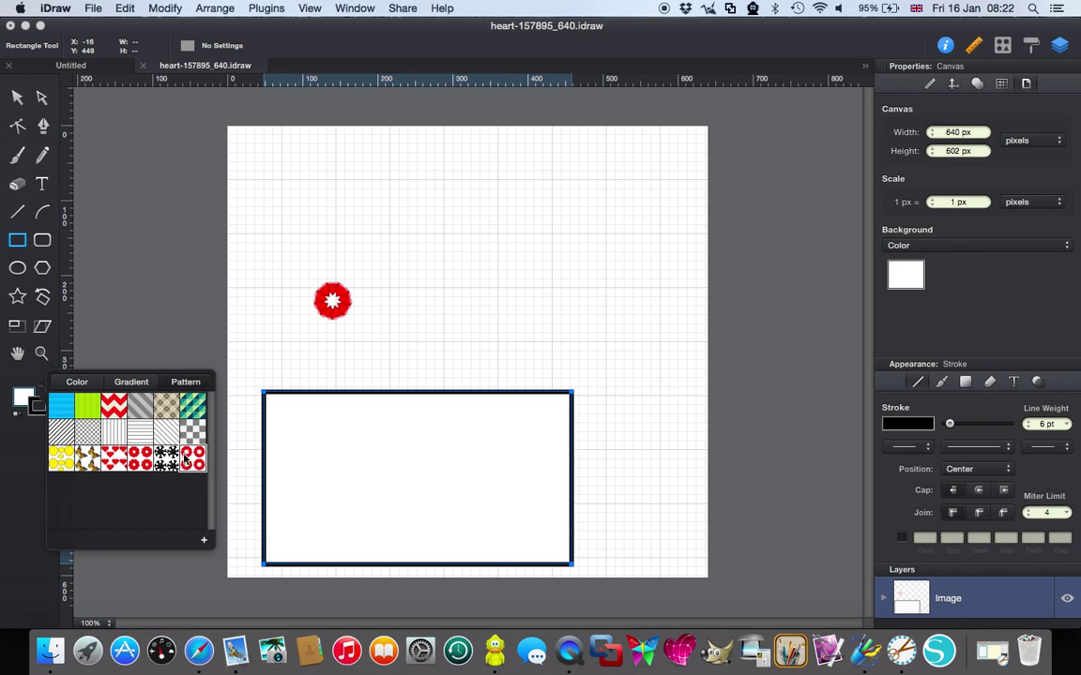
pyautogui.click(193, 461)
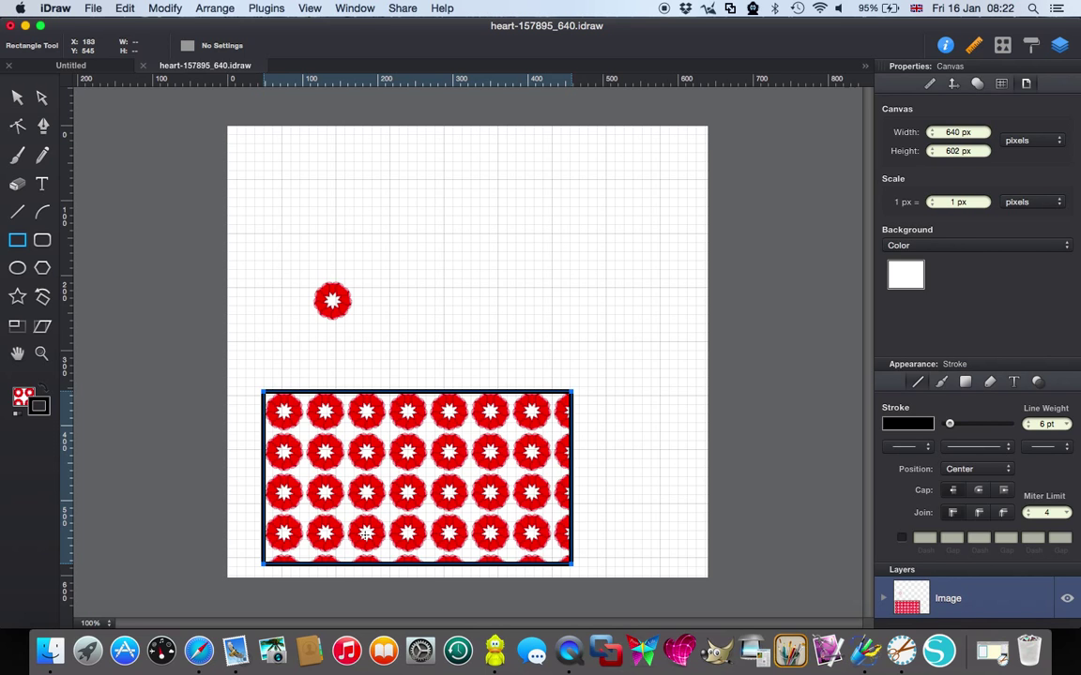
# Set the rectangle's pattern fill angle to -75° and its scale to 200%
pyautogui.click(967, 382)
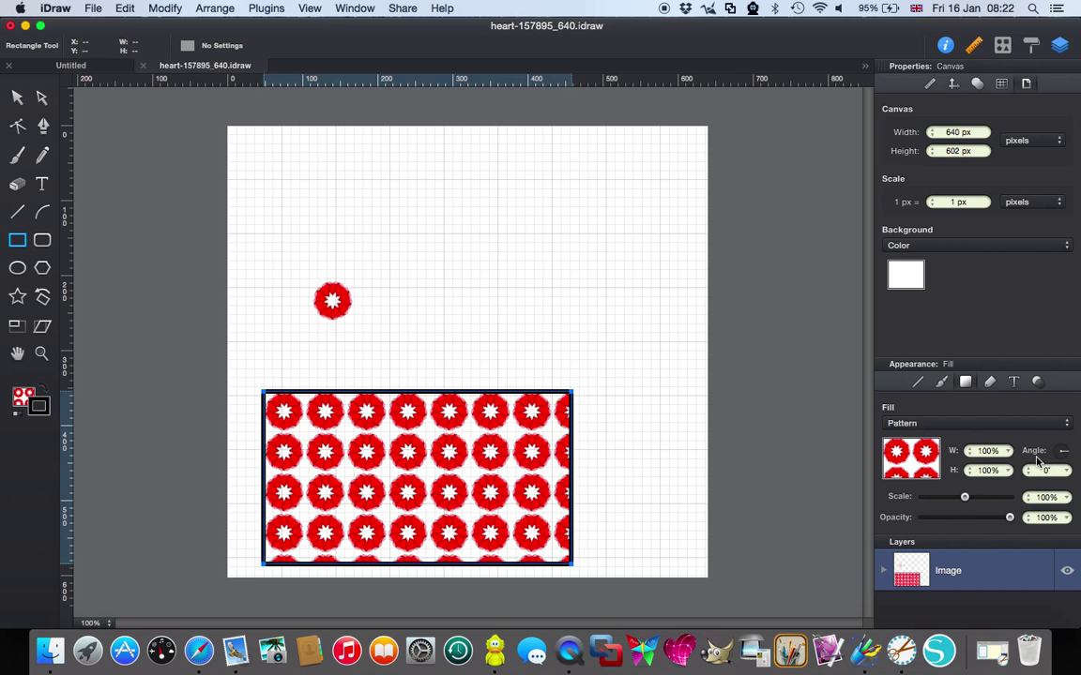
pyautogui.moveTo(1065, 455); pyautogui.dragTo(1063, 453)
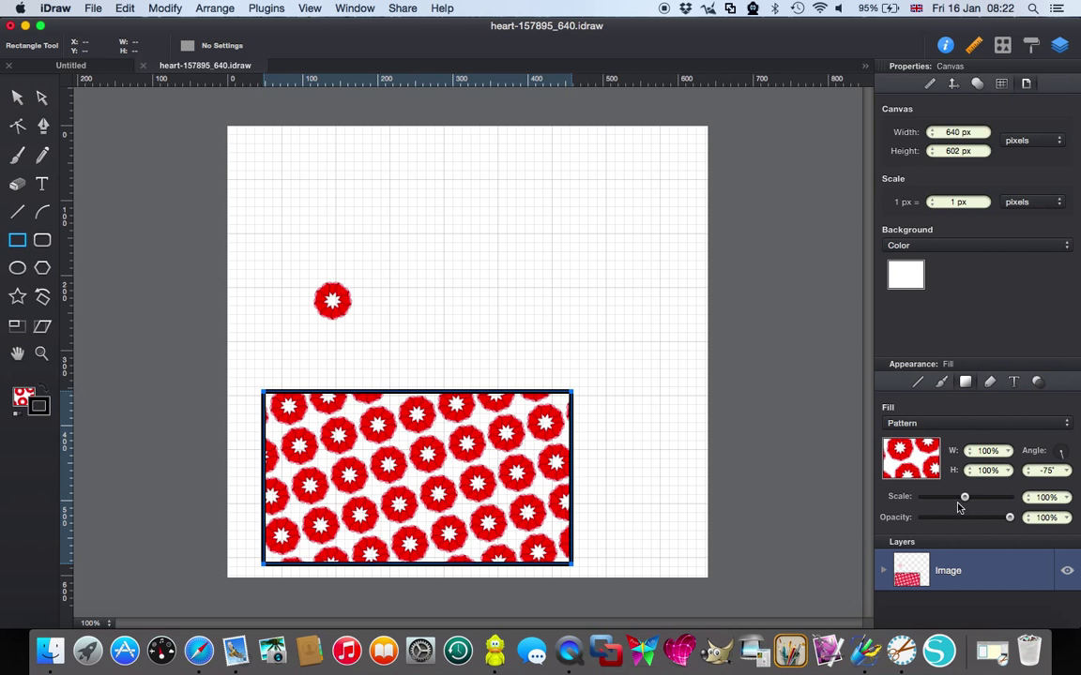
pyautogui.moveTo(965, 497); pyautogui.dragTo(1014, 495)
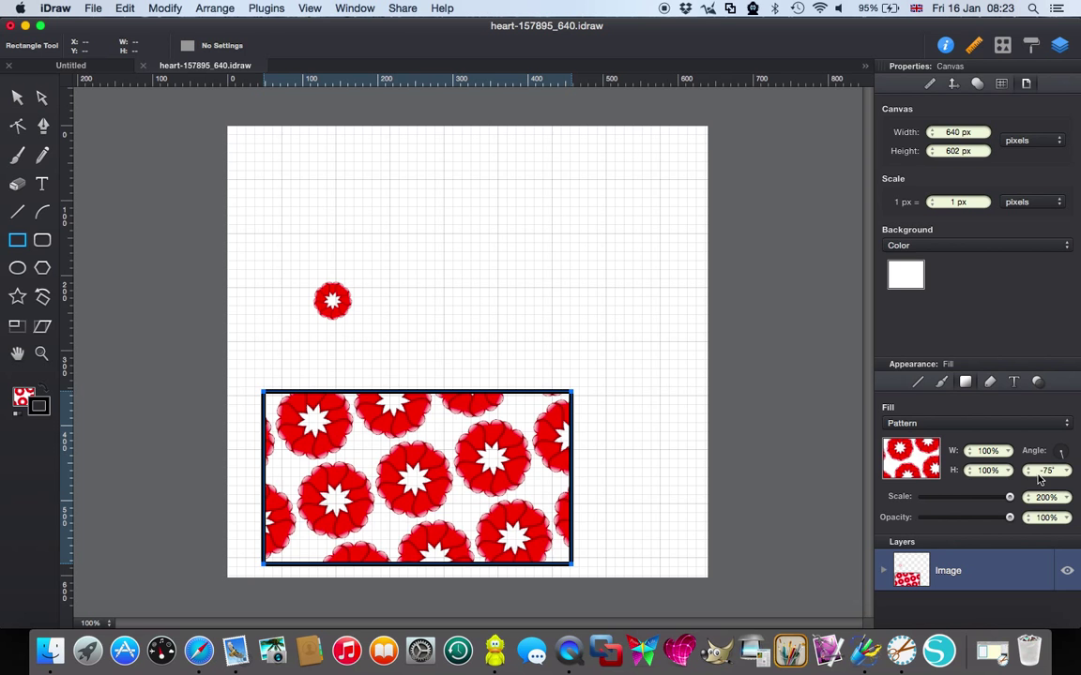
pyautogui.moveTo(1010, 497)
pyautogui.mouseDown()
pyautogui.moveTo(924, 507)
pyautogui.moveTo(1009, 495)
pyautogui.moveTo(1008, 519)
pyautogui.moveTo(941, 519)
pyautogui.moveTo(983, 504)
pyautogui.moveTo(948, 511)
pyautogui.moveTo(1009, 513)
pyautogui.mouseUp()
# Delete the flower and the patterned rectangle to clear the page
pyautogui.click(17, 97)
pyautogui.moveTo(138, 133); pyautogui.dragTo(777, 594)
pyautogui.press('Delete')
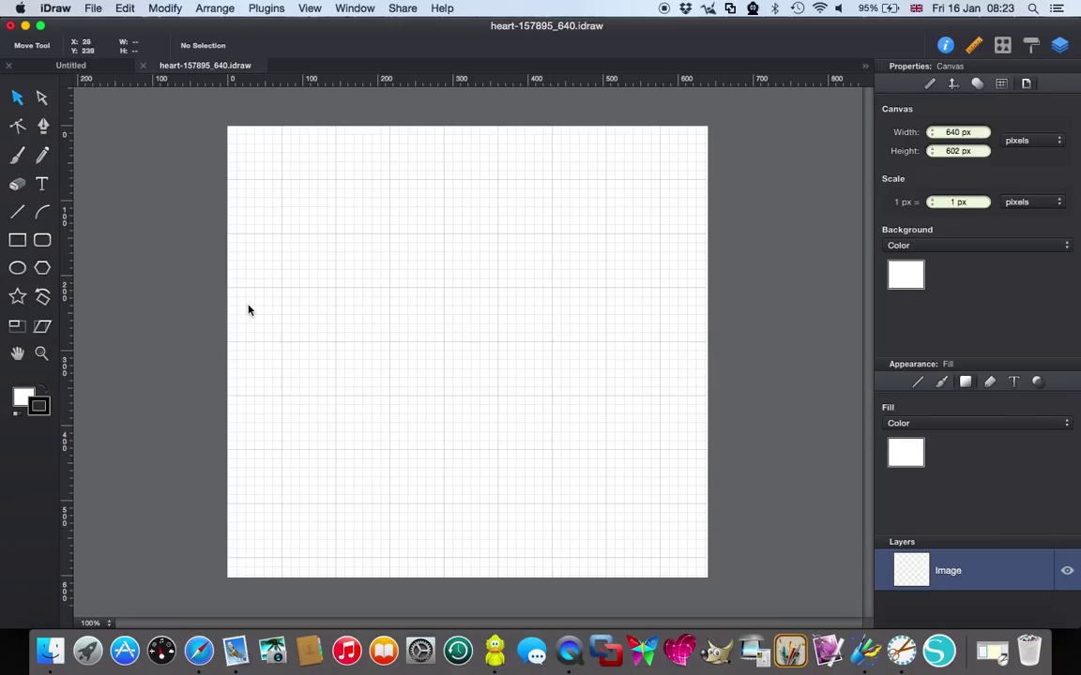
# Draw several stars of different sizes near the upper middle and select them together
pyautogui.click(17, 295)
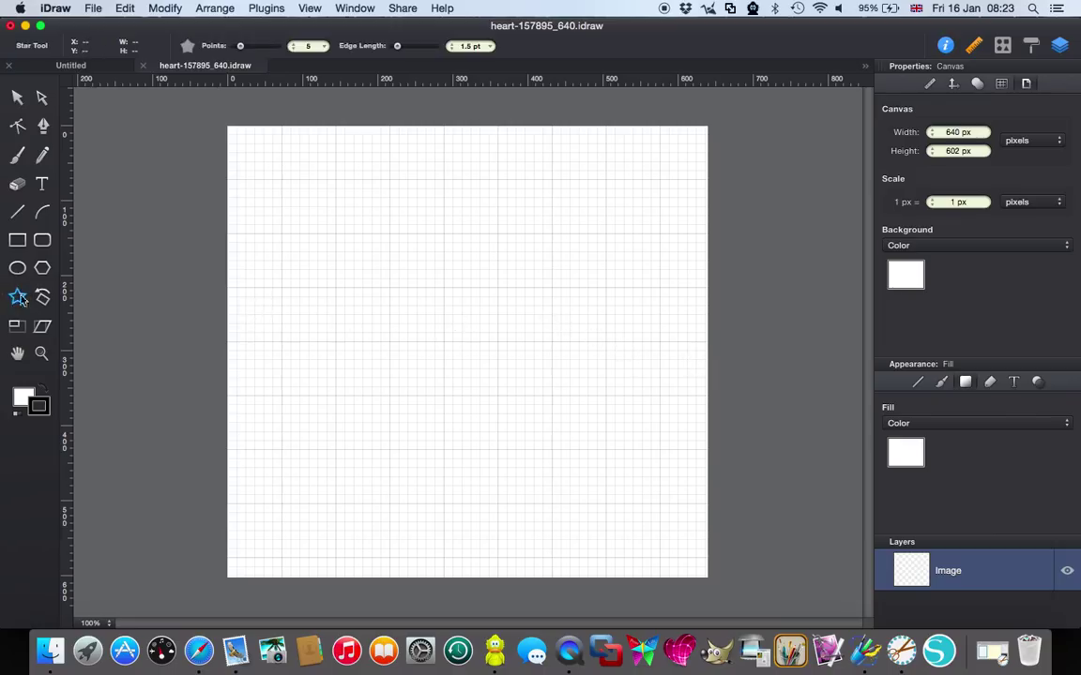
pyautogui.moveTo(372, 282); pyautogui.dragTo(338, 343)
pyautogui.moveTo(423, 345); pyautogui.dragTo(422, 354)
pyautogui.moveTo(400, 248); pyautogui.dragTo(408, 258)
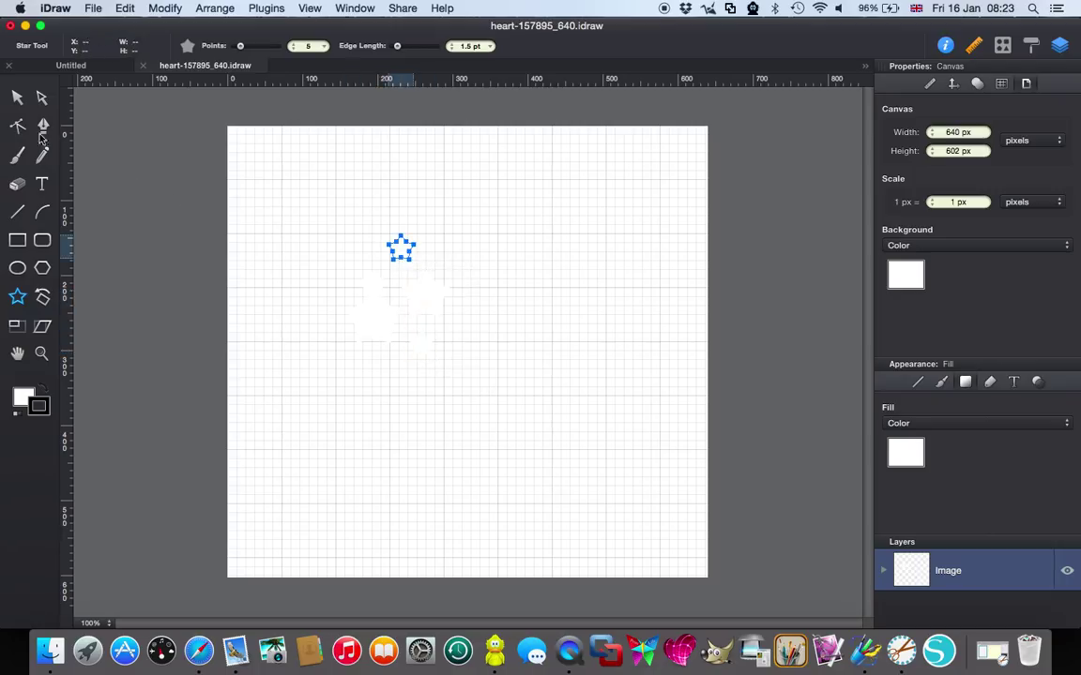
pyautogui.click(17, 97)
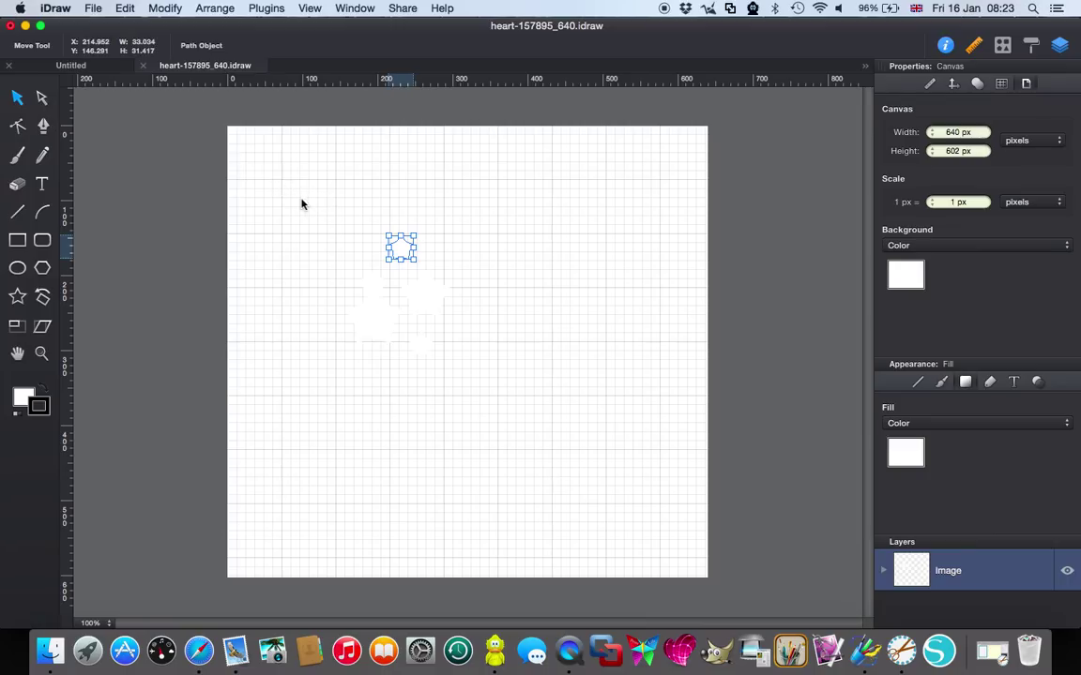
pyautogui.moveTo(298, 210); pyautogui.dragTo(509, 403)
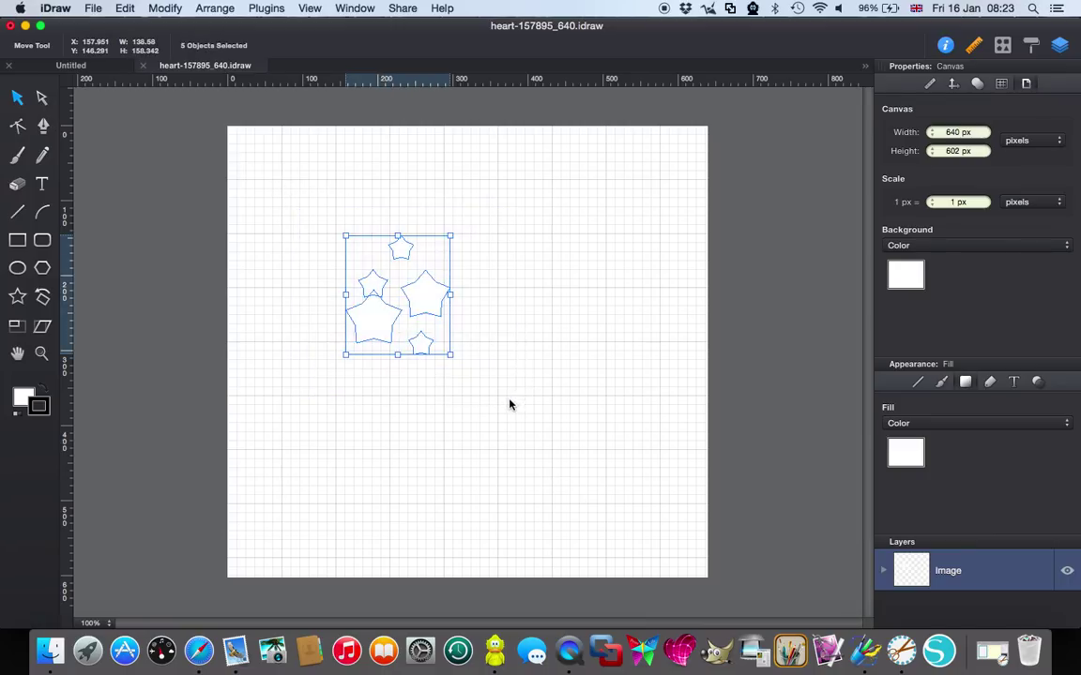
# Fill the selected stars with yellow, then deselect them
pyautogui.click(21, 398)
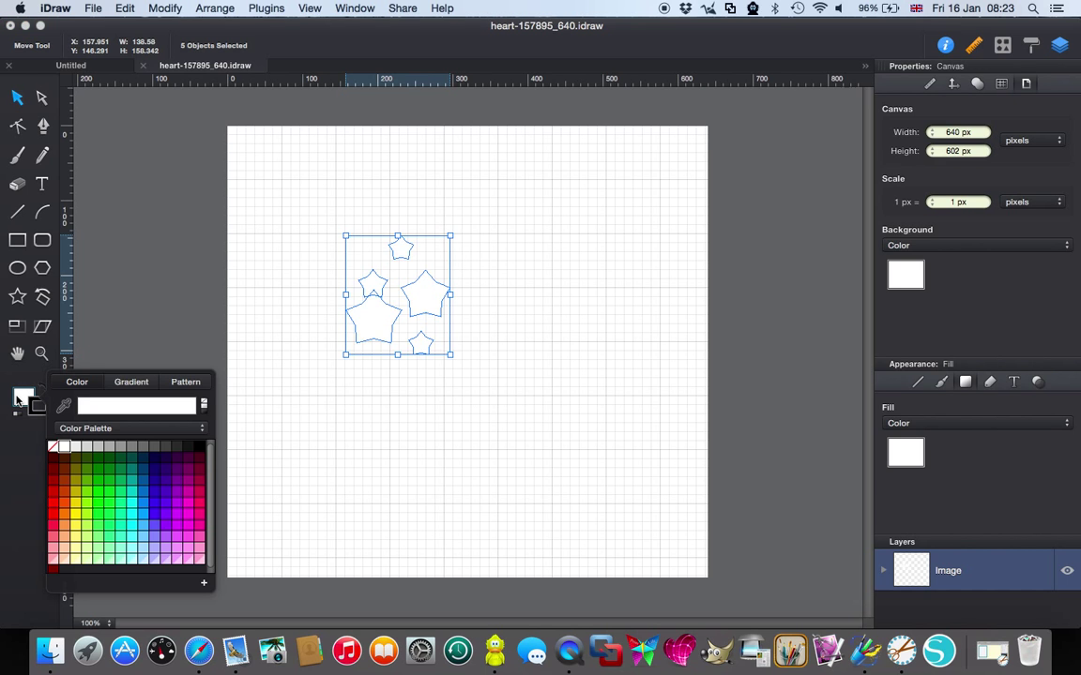
pyautogui.click(78, 528)
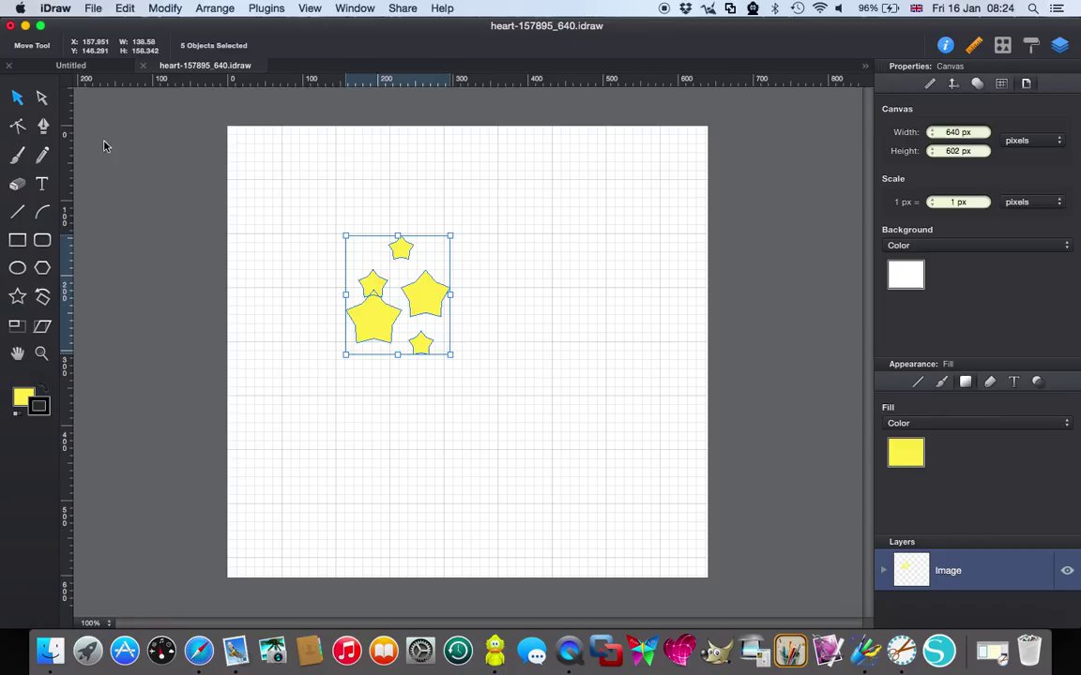
pyautogui.click(137, 157)
# Delete the large lower-left star
pyautogui.click(380, 323)
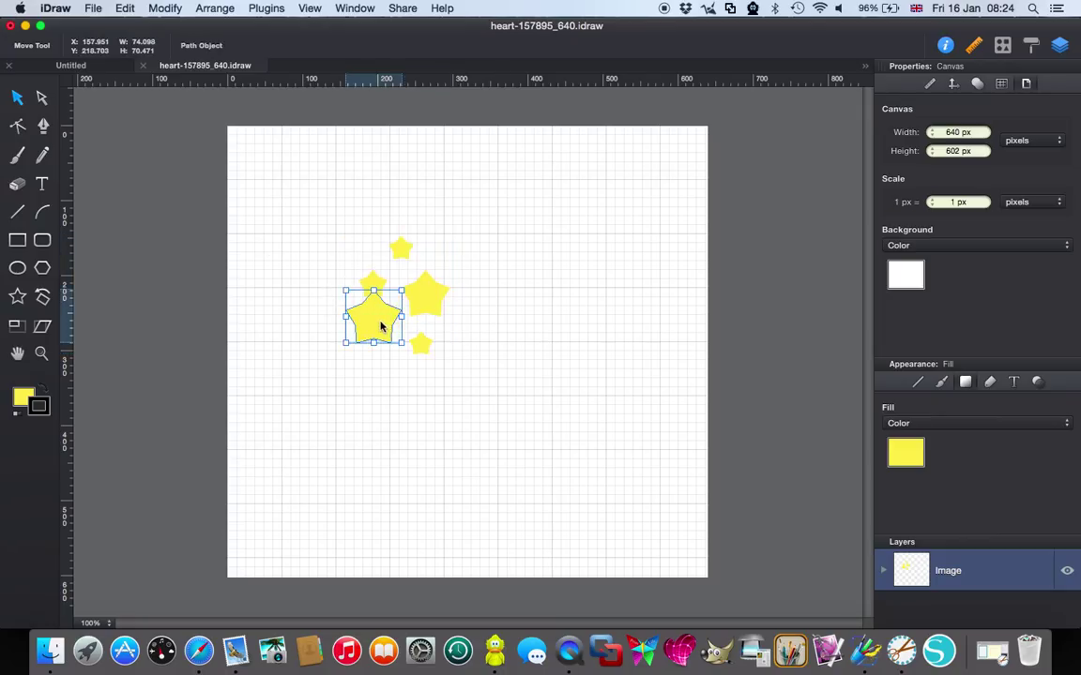
pyautogui.click(380, 326)
pyautogui.press('Delete')
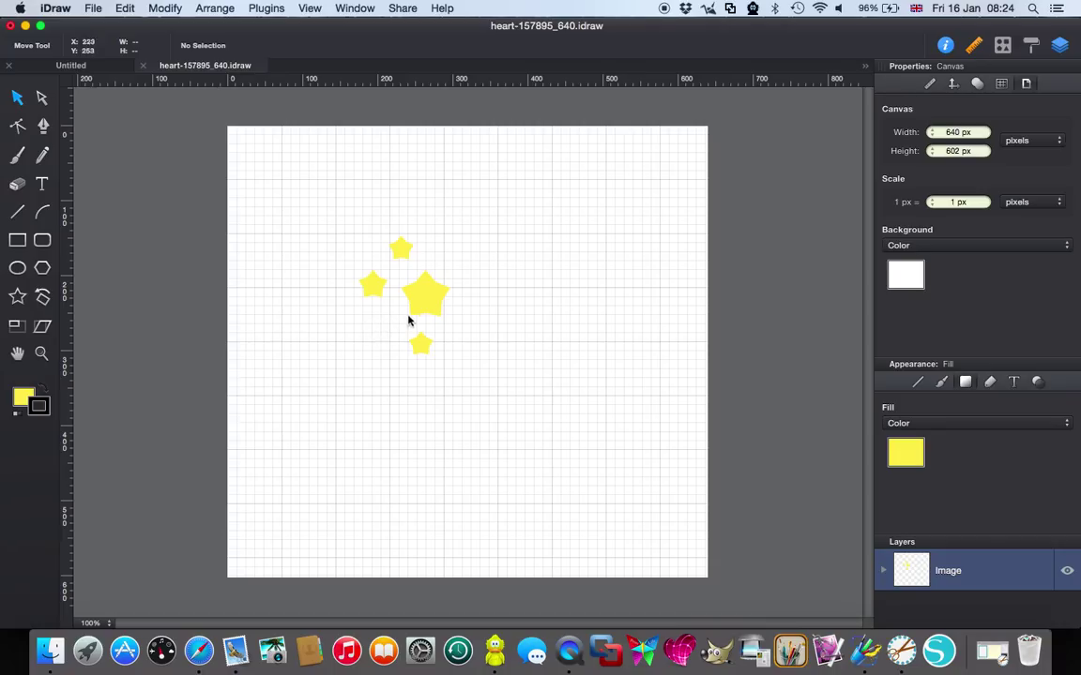
# Give the four remaining stars a 1 pt outline
pyautogui.moveTo(314, 218); pyautogui.dragTo(497, 404)
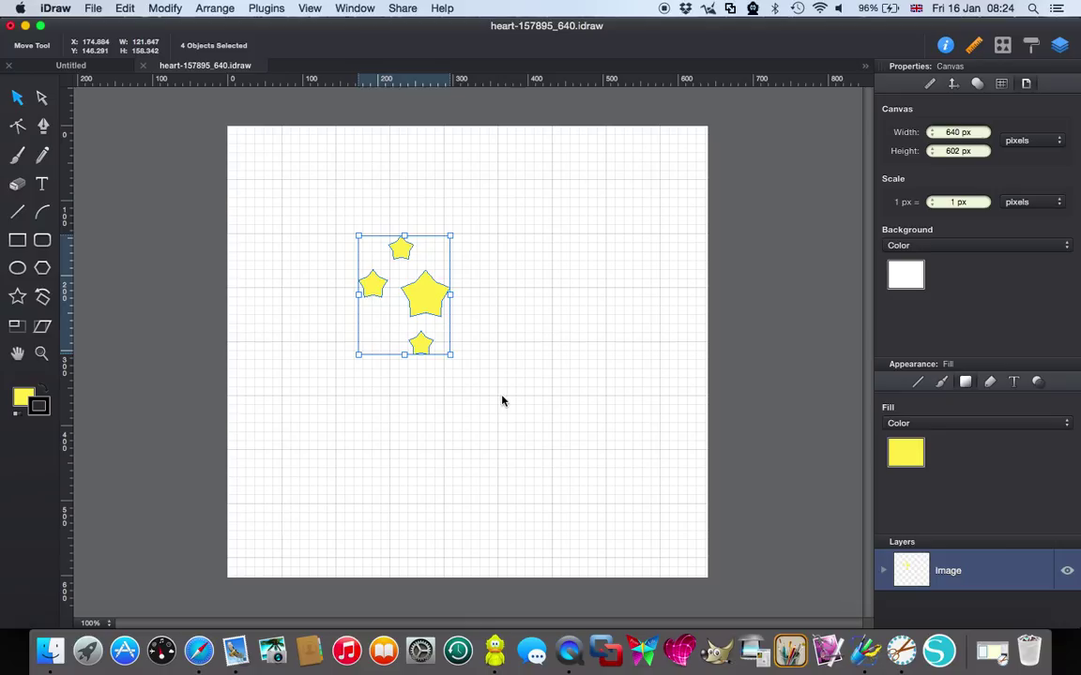
pyautogui.click(919, 383)
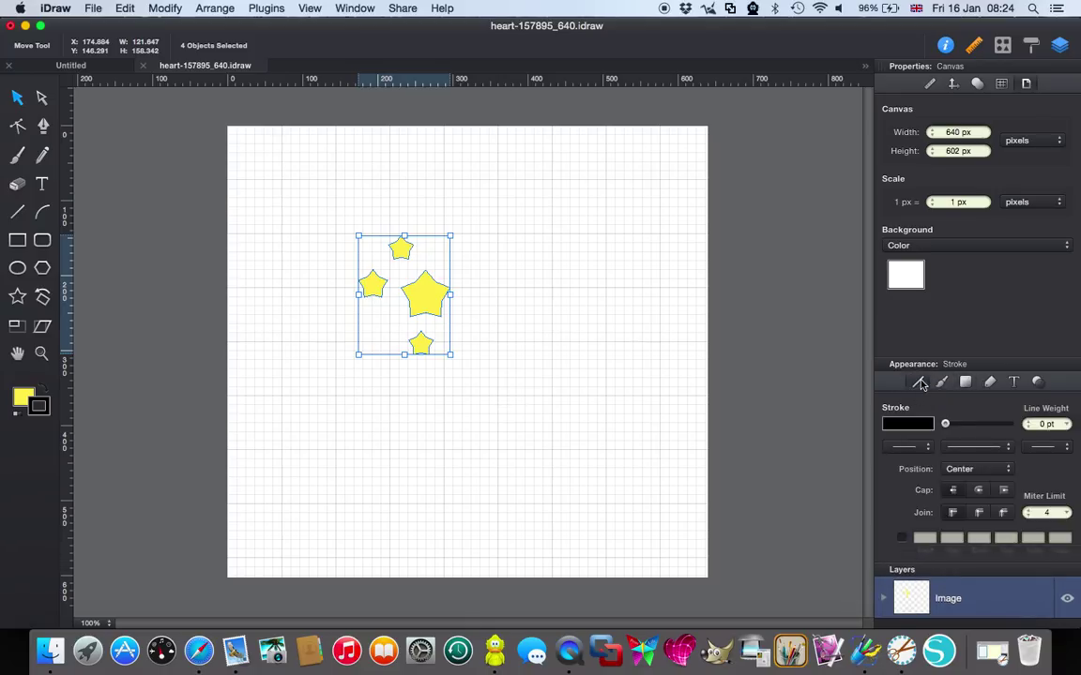
pyautogui.click(1030, 425)
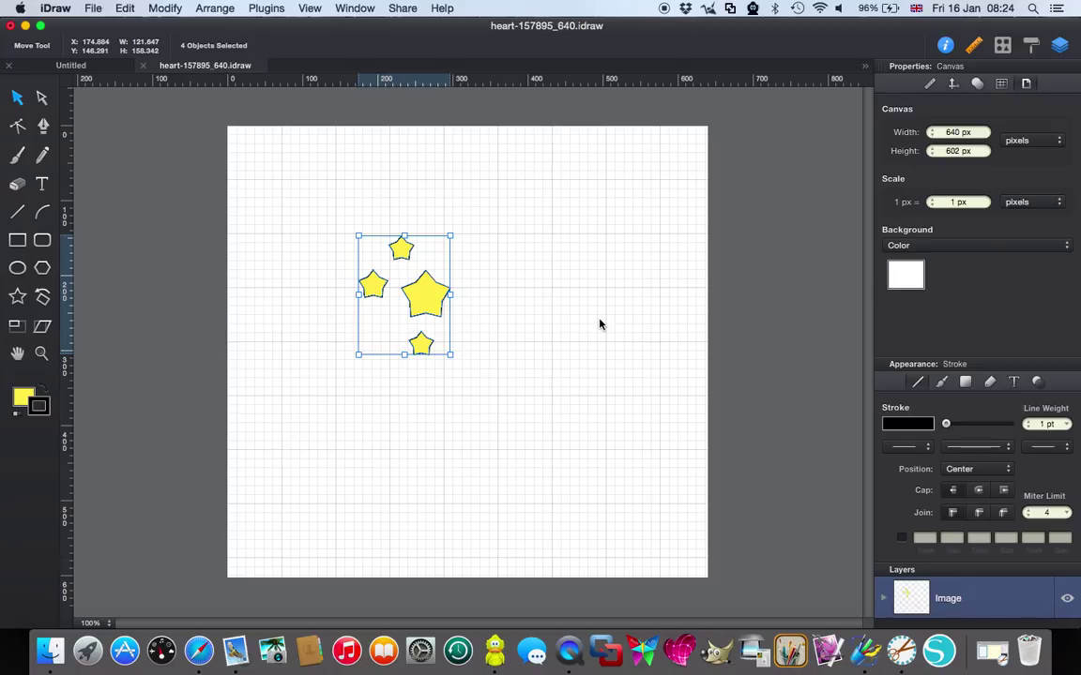
# Add the four outlined yellow stars as a new fill pattern, then delete them from the canvas
pyautogui.click(20, 398)
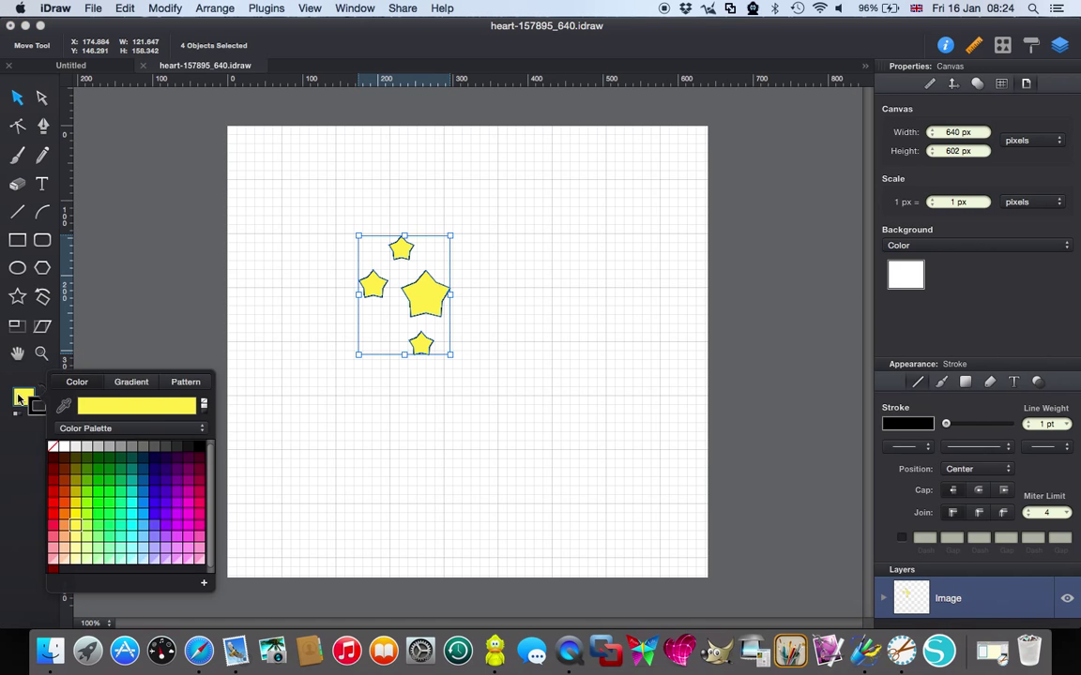
pyautogui.click(176, 384)
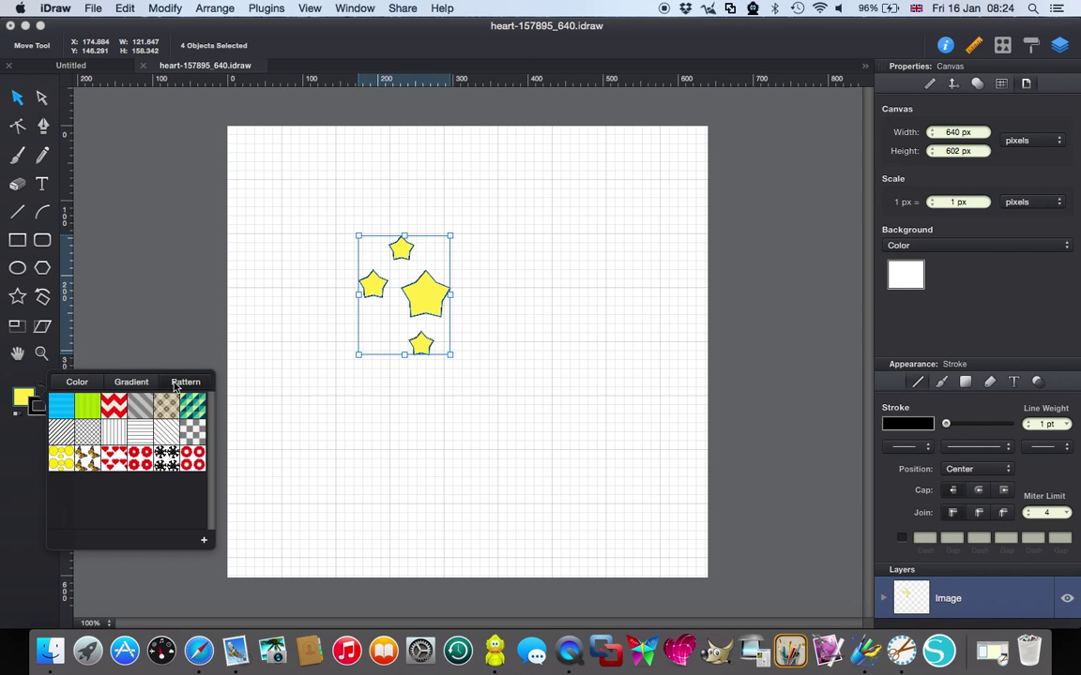
pyautogui.click(202, 541)
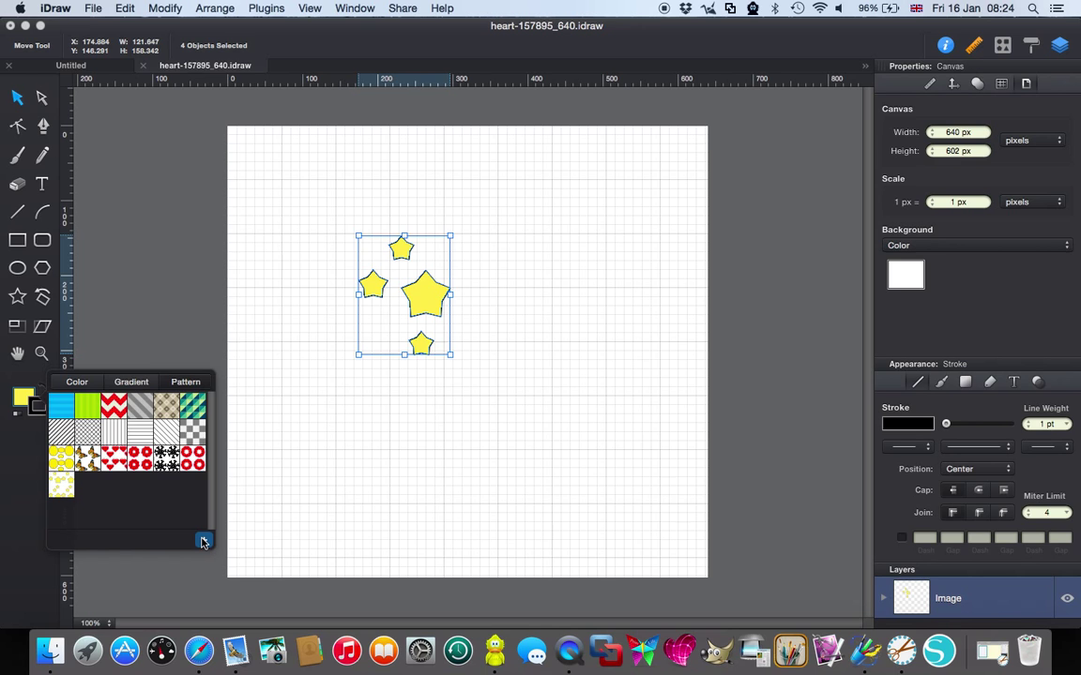
pyautogui.click(395, 444)
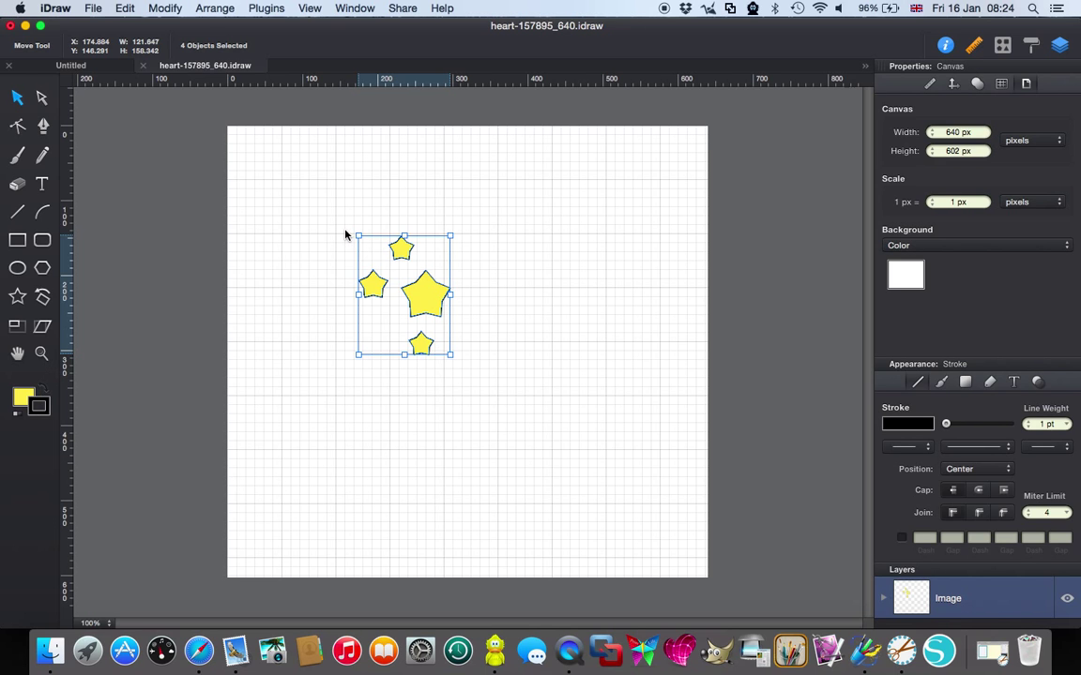
pyautogui.press('BackSpace')
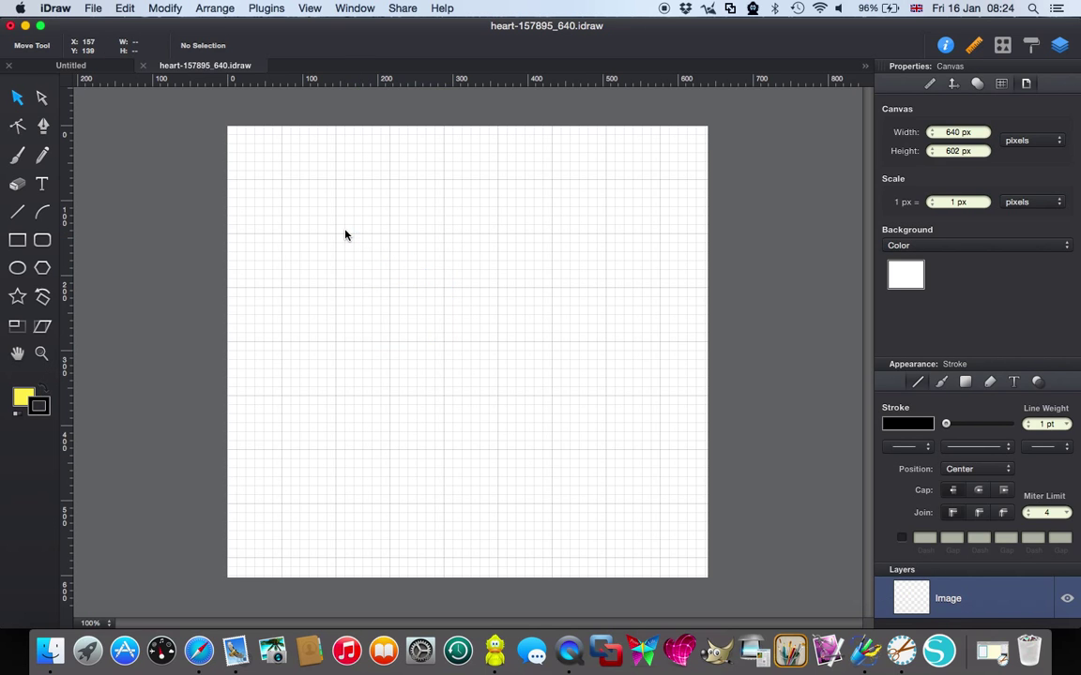
# Draw an 8-sided polygon at the upper left and fill it with the yellow star pattern
pyautogui.click(42, 269)
pyautogui.moveTo(318, 210); pyautogui.dragTo(371, 336)
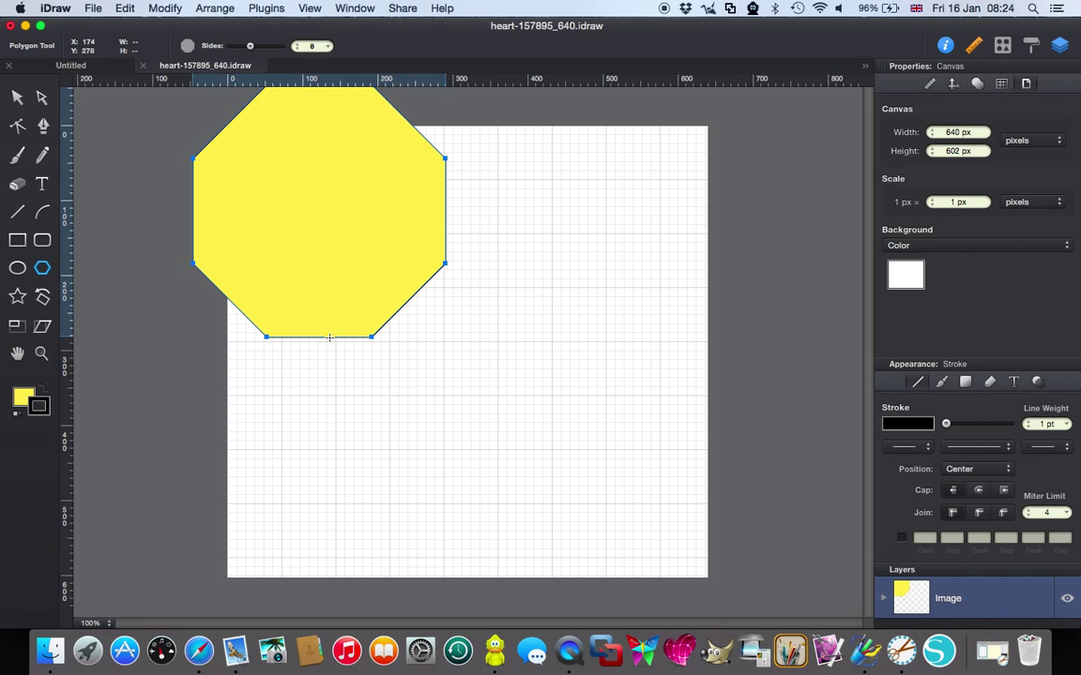
pyautogui.click(21, 394)
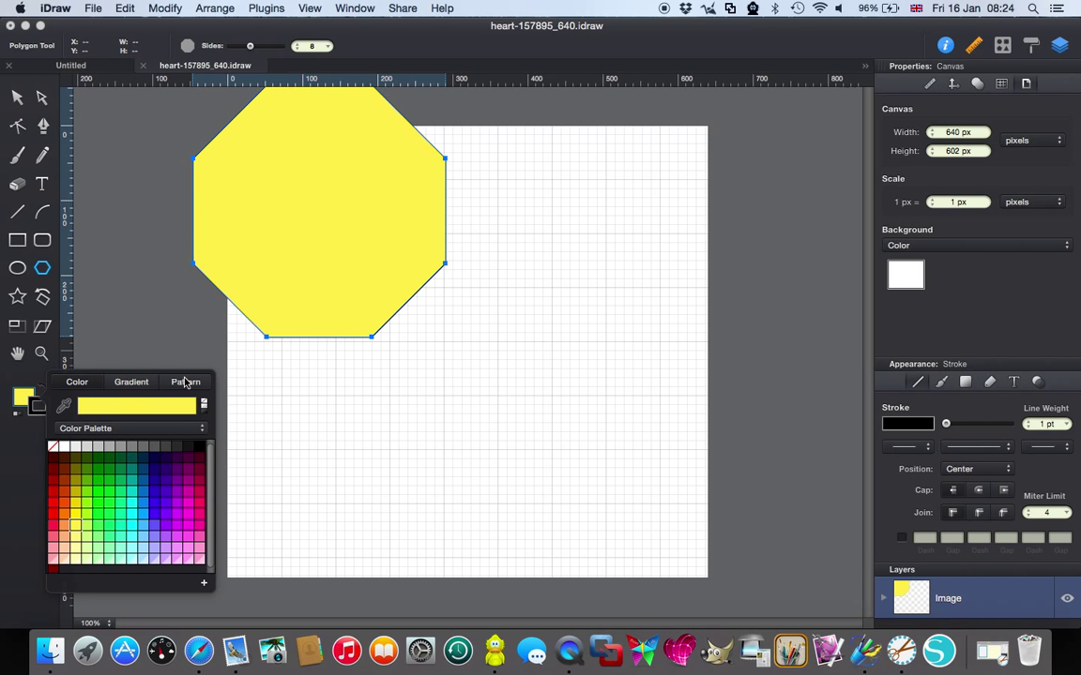
pyautogui.click(186, 382)
pyautogui.click(63, 483)
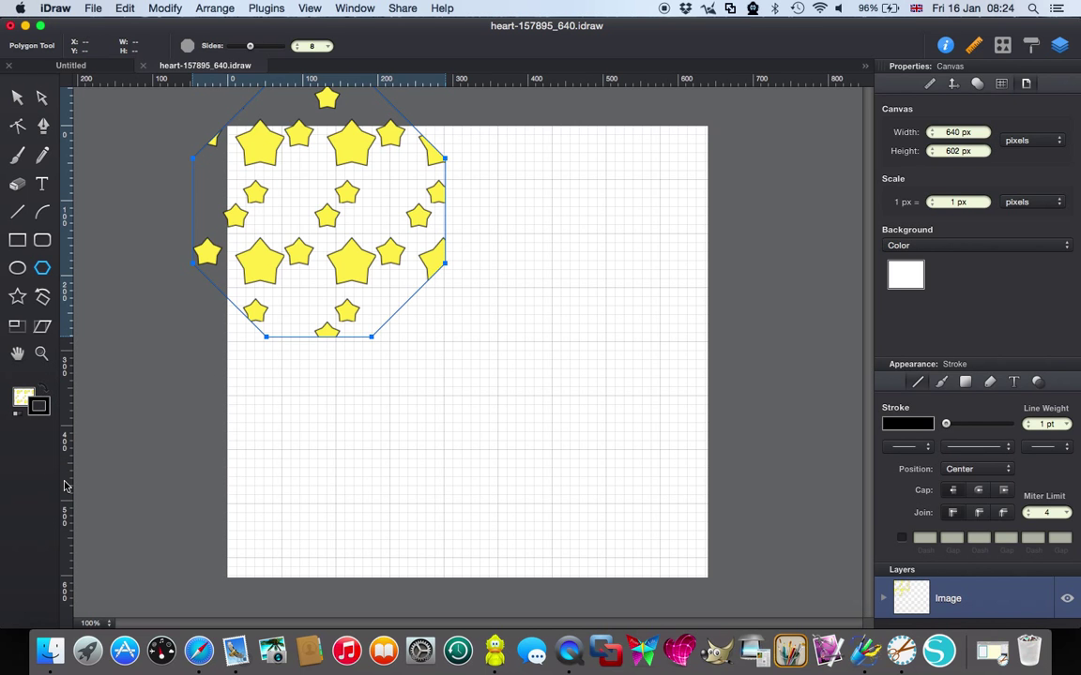